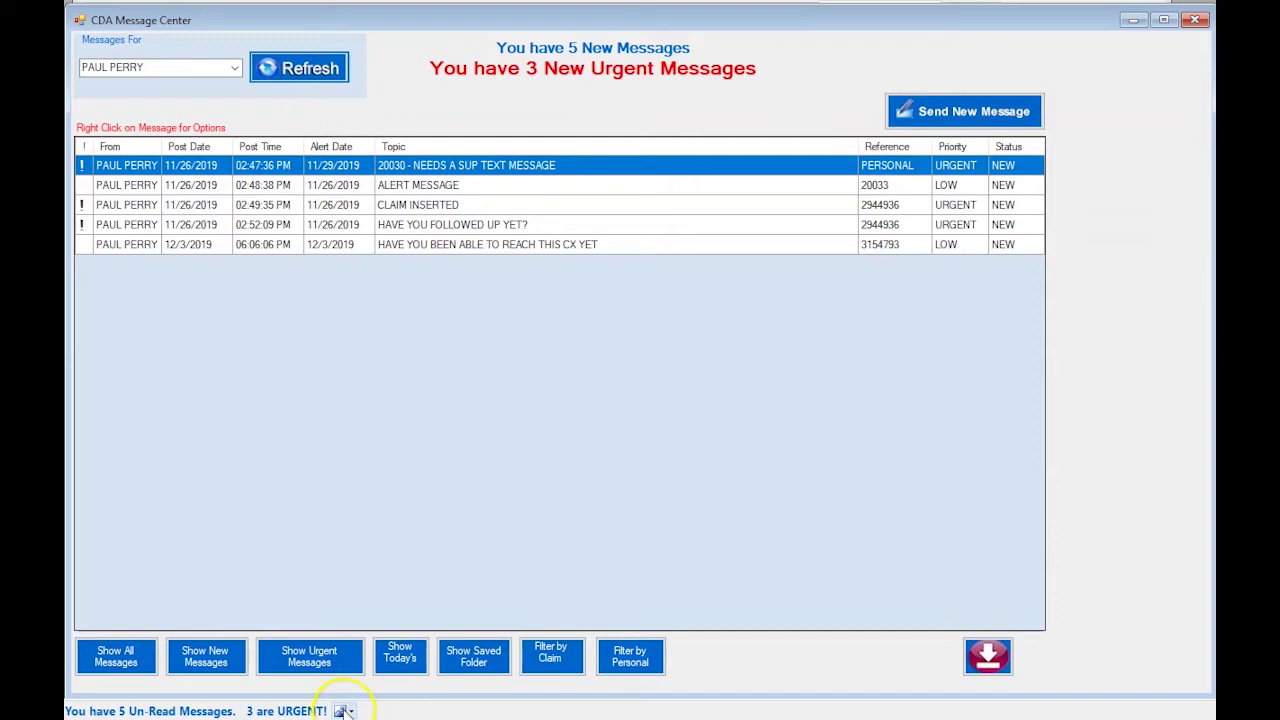
# Open the claim's Message Center from the status-bar message icon's Open Messages option
pyautogui.click(351, 712)
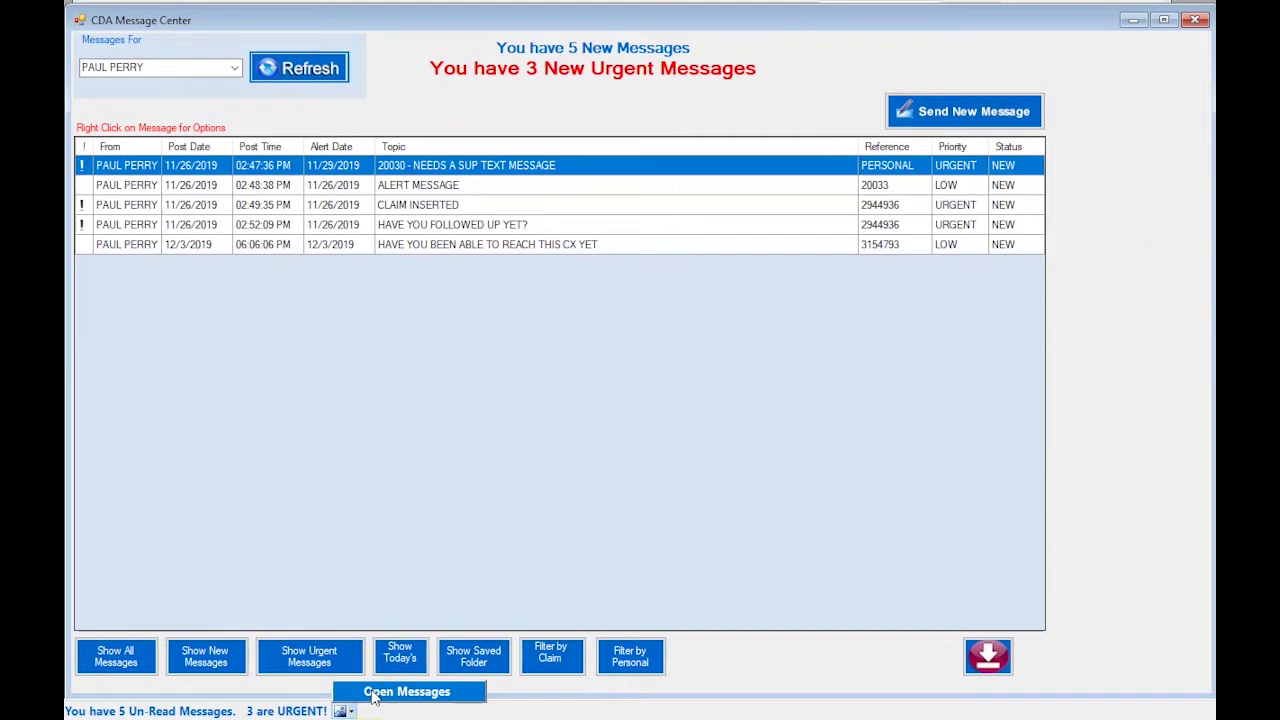
pyautogui.click(373, 693)
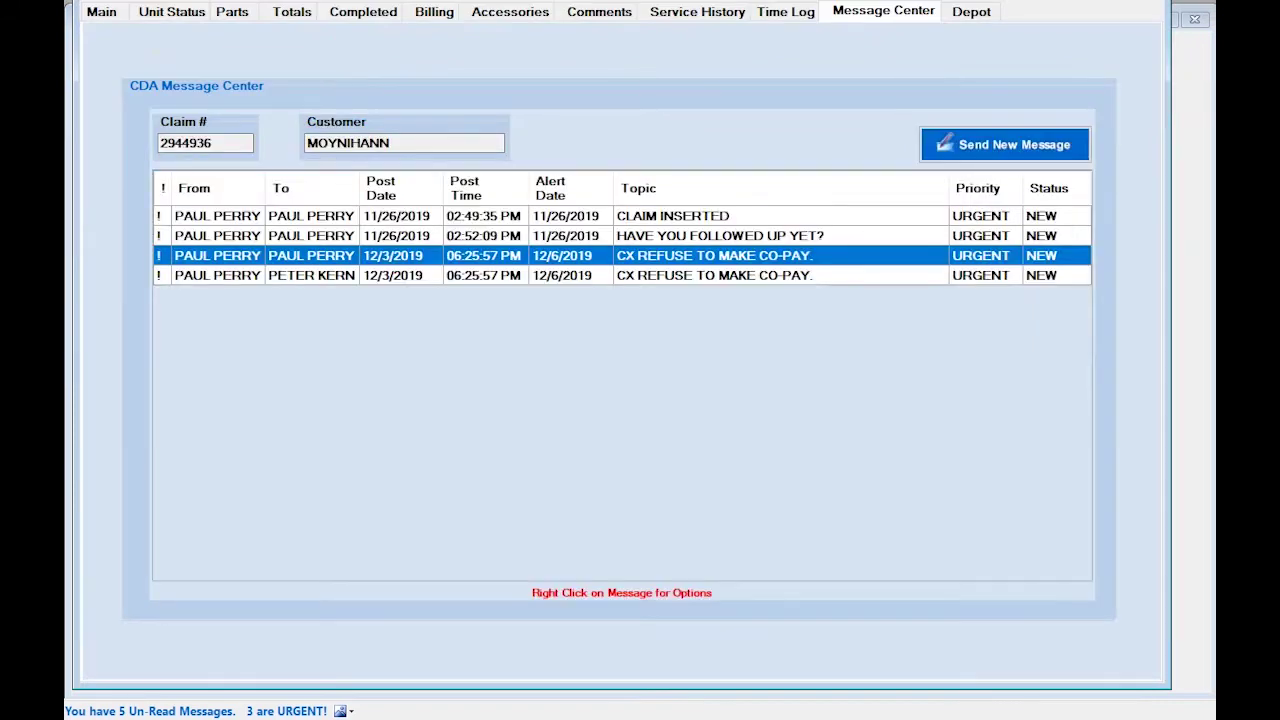
pyautogui.click(106, 12)
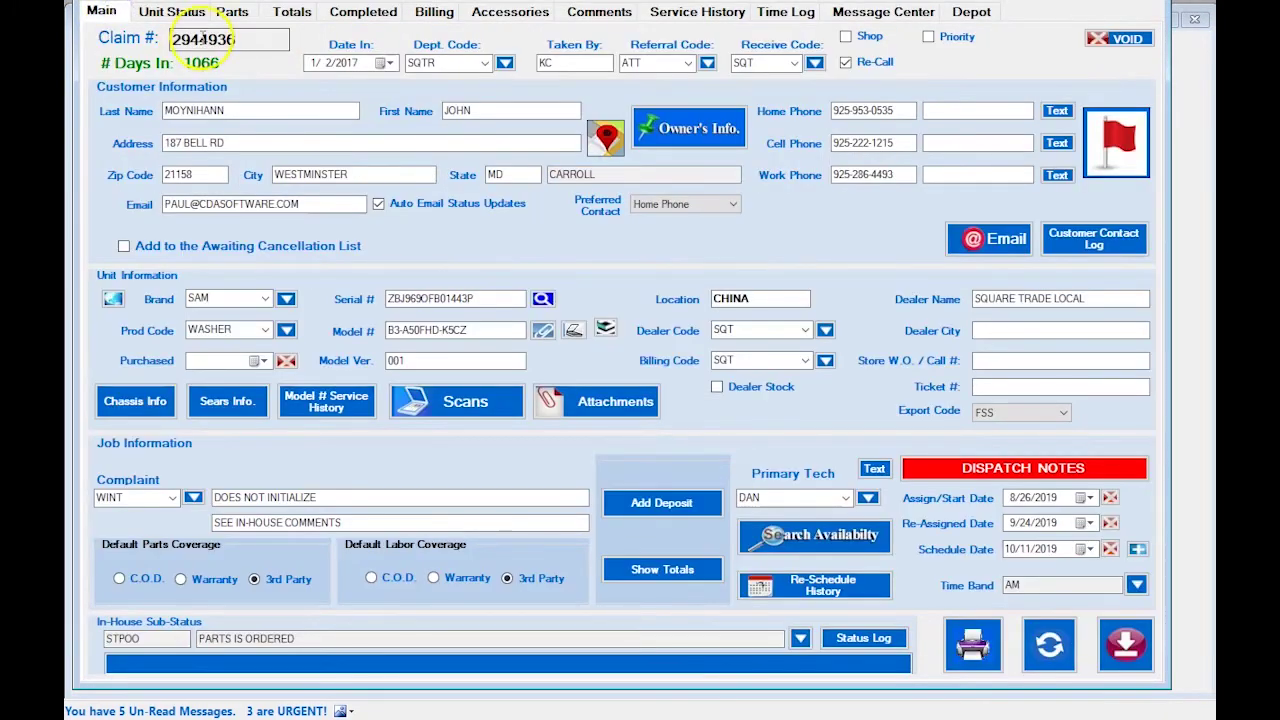
pyautogui.doubleClick(242, 40)
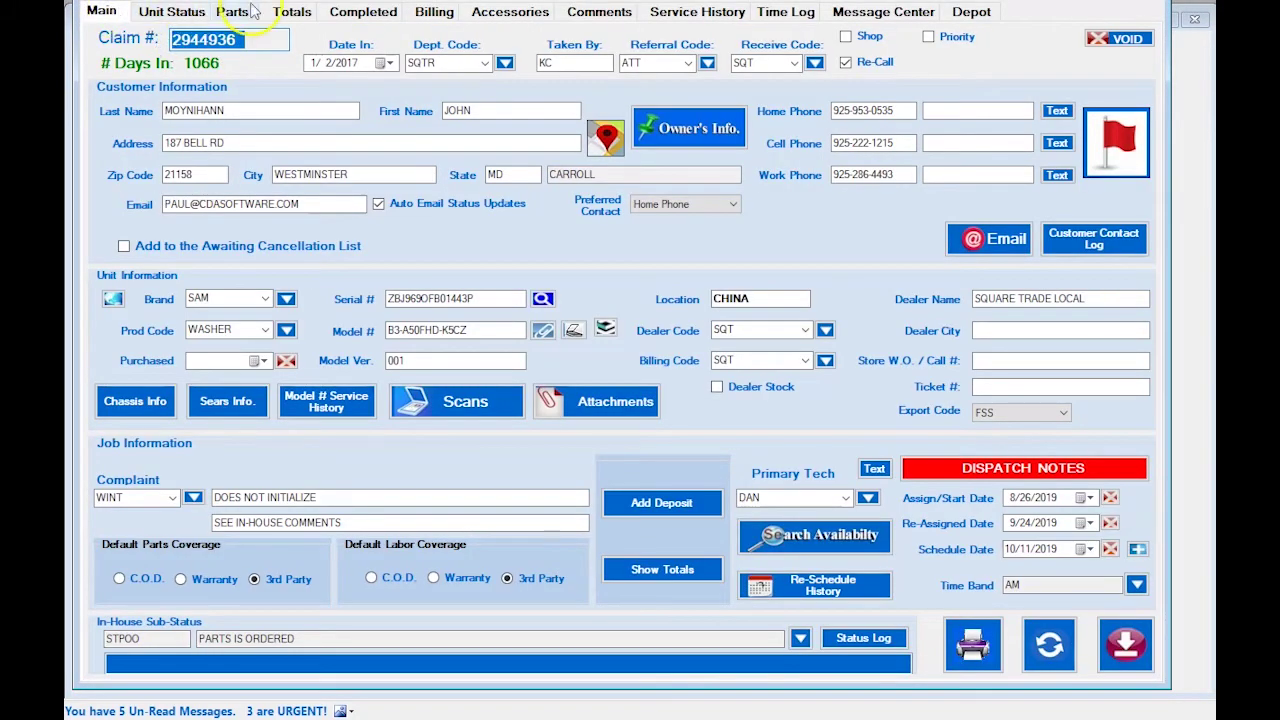
pyautogui.click(860, 14)
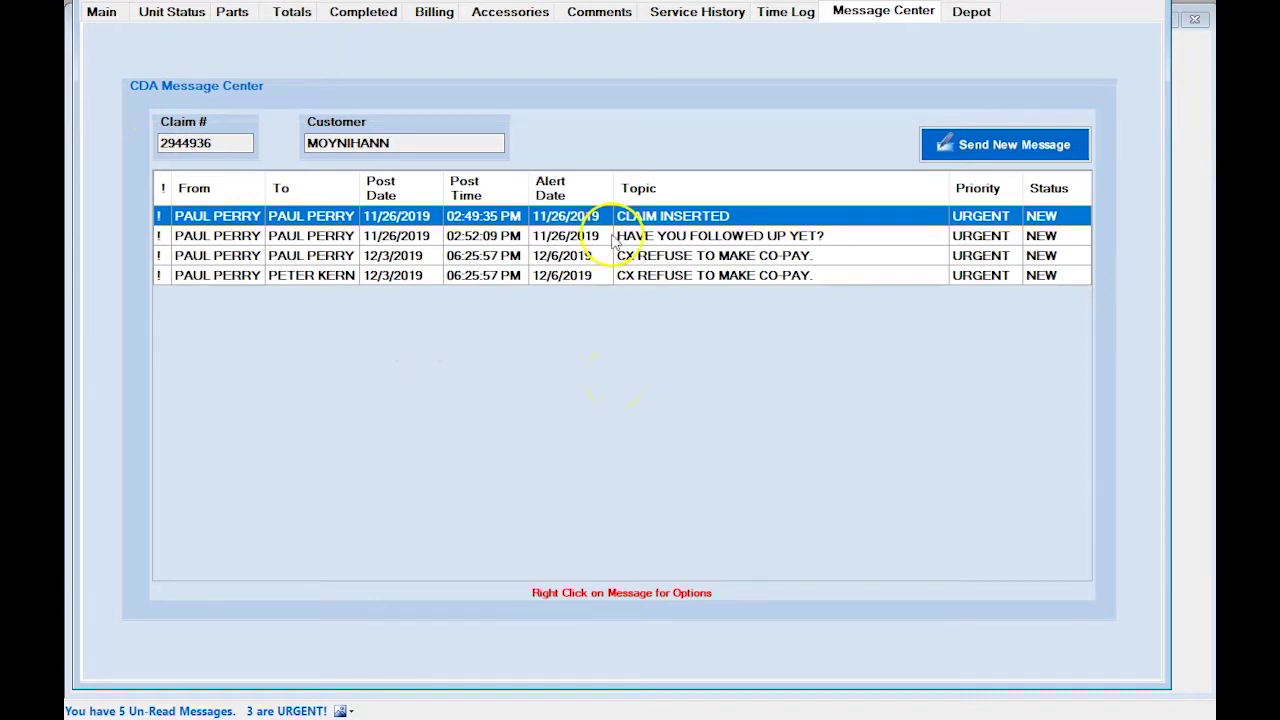
pyautogui.doubleClick(160, 143)
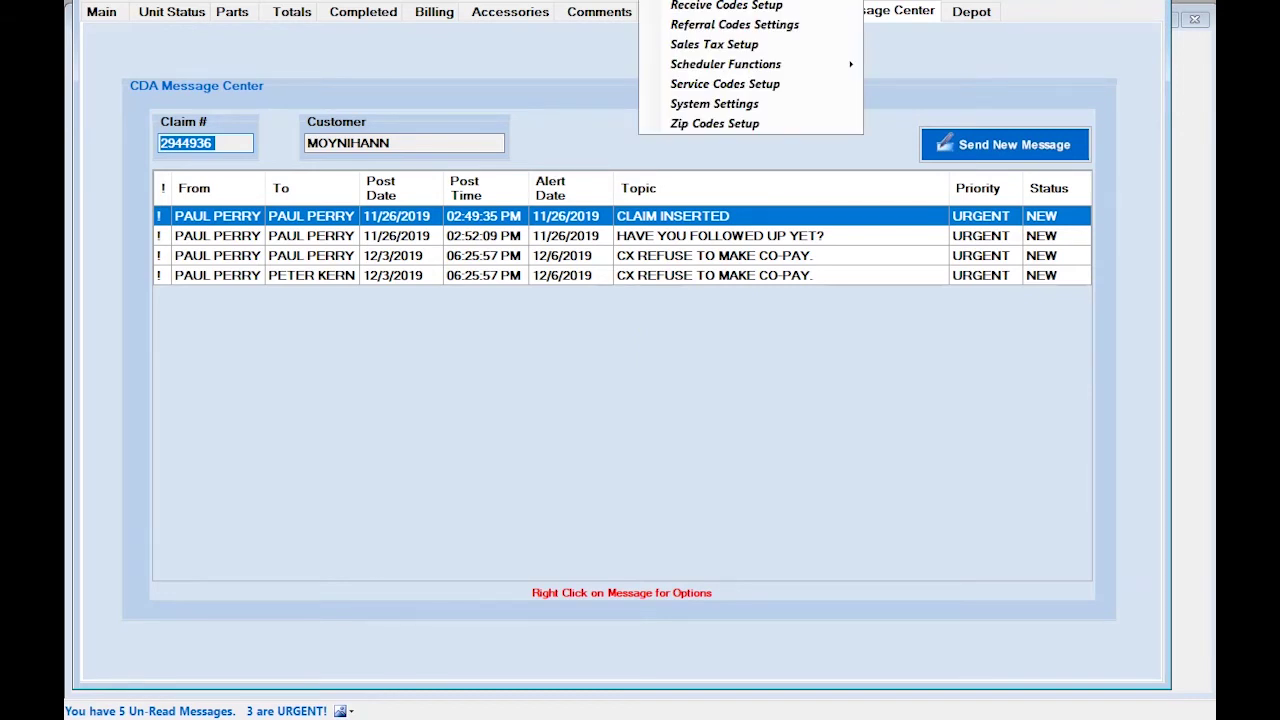
# Review the _CSR employee template's Message Ctr privileges in the Employee Form, then close it
pyautogui.press('Escape')
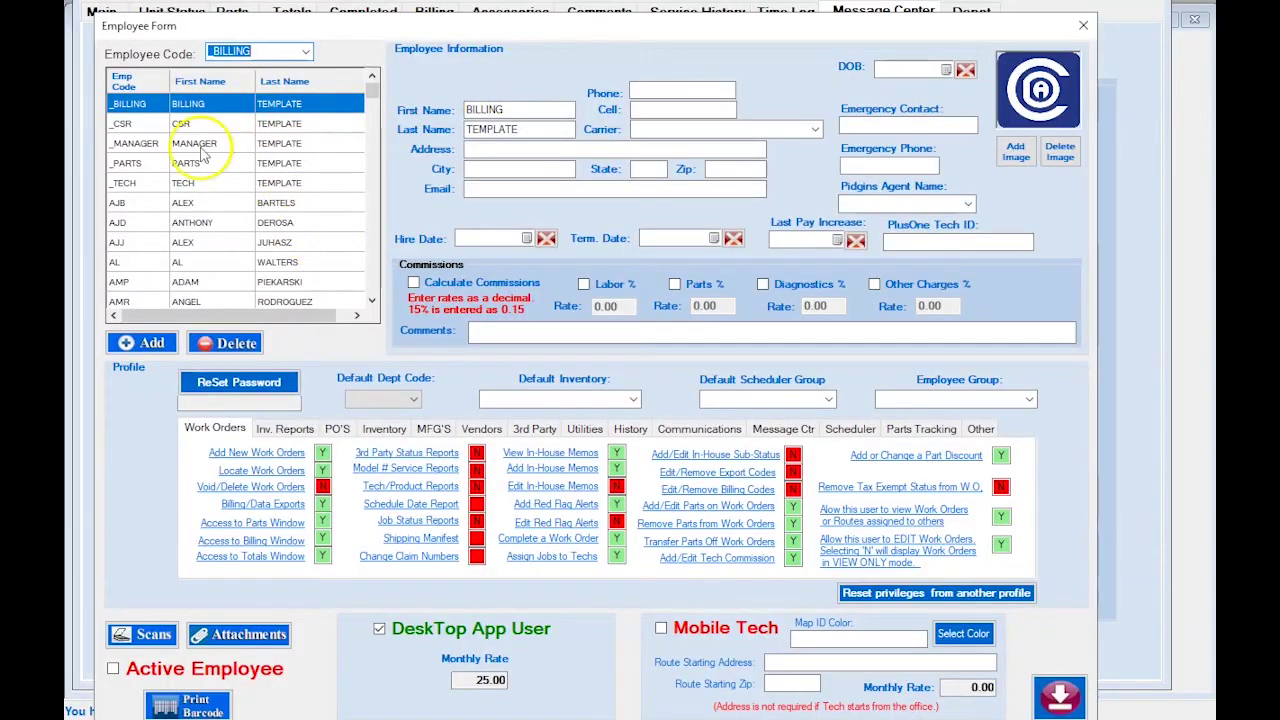
pyautogui.click(125, 123)
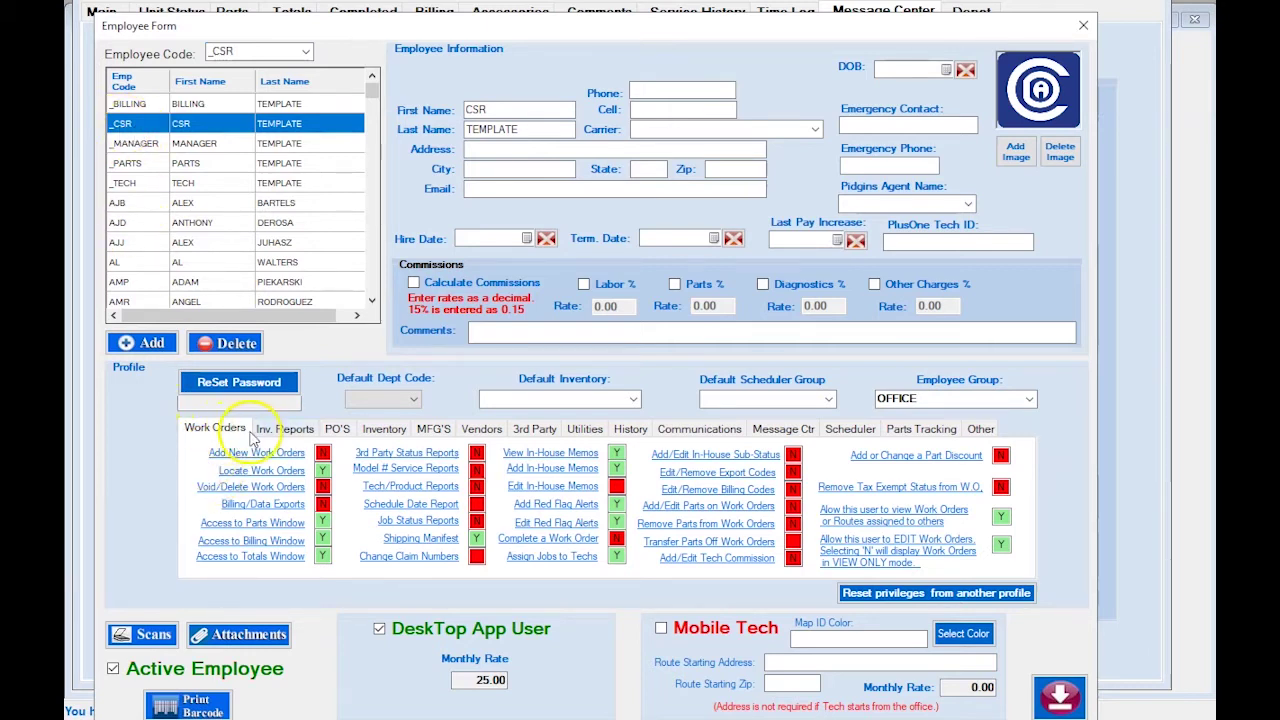
pyautogui.click(772, 430)
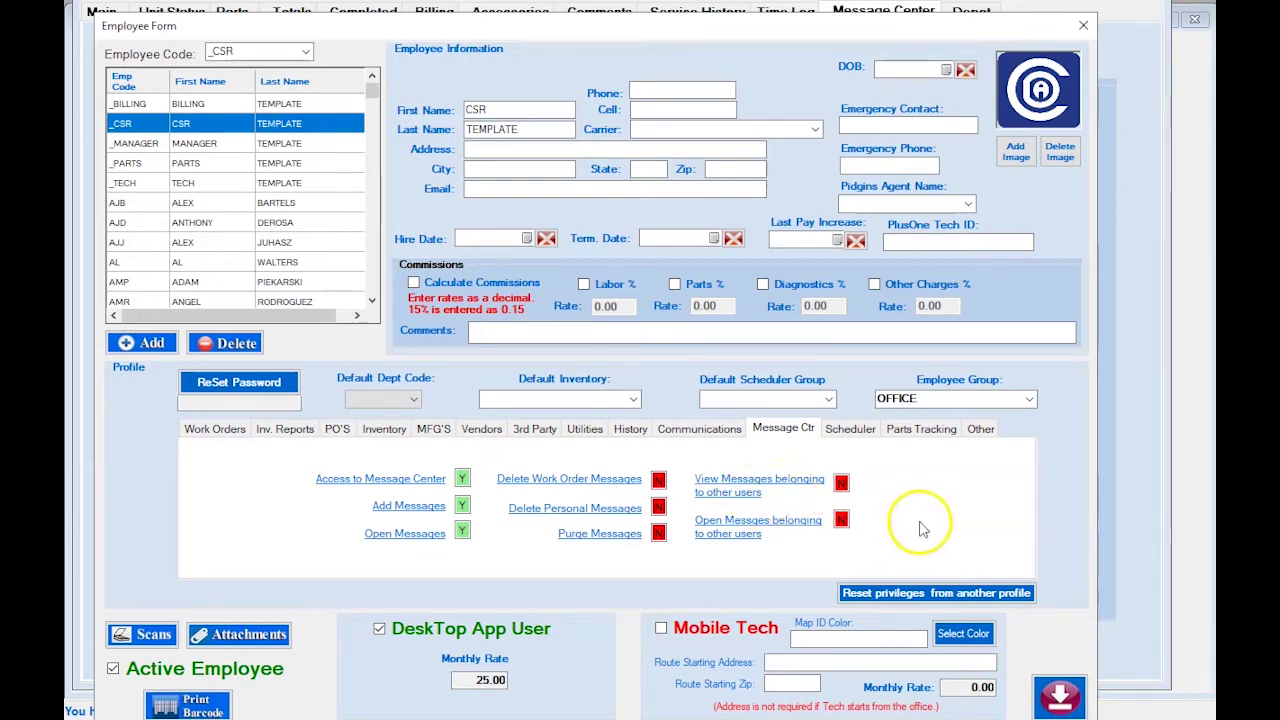
pyautogui.press('Escape')
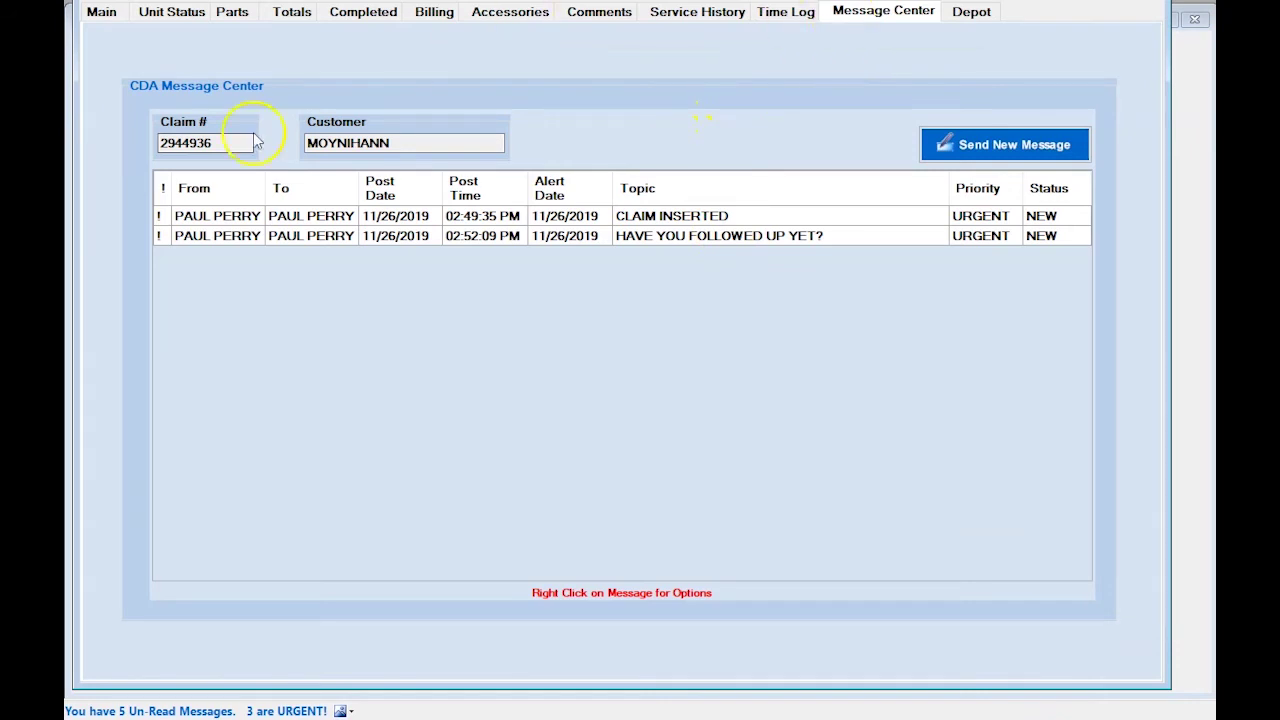
# Return to the claim's Message Center, sort its columns, and start a new message for the claim
pyautogui.click(101, 12)
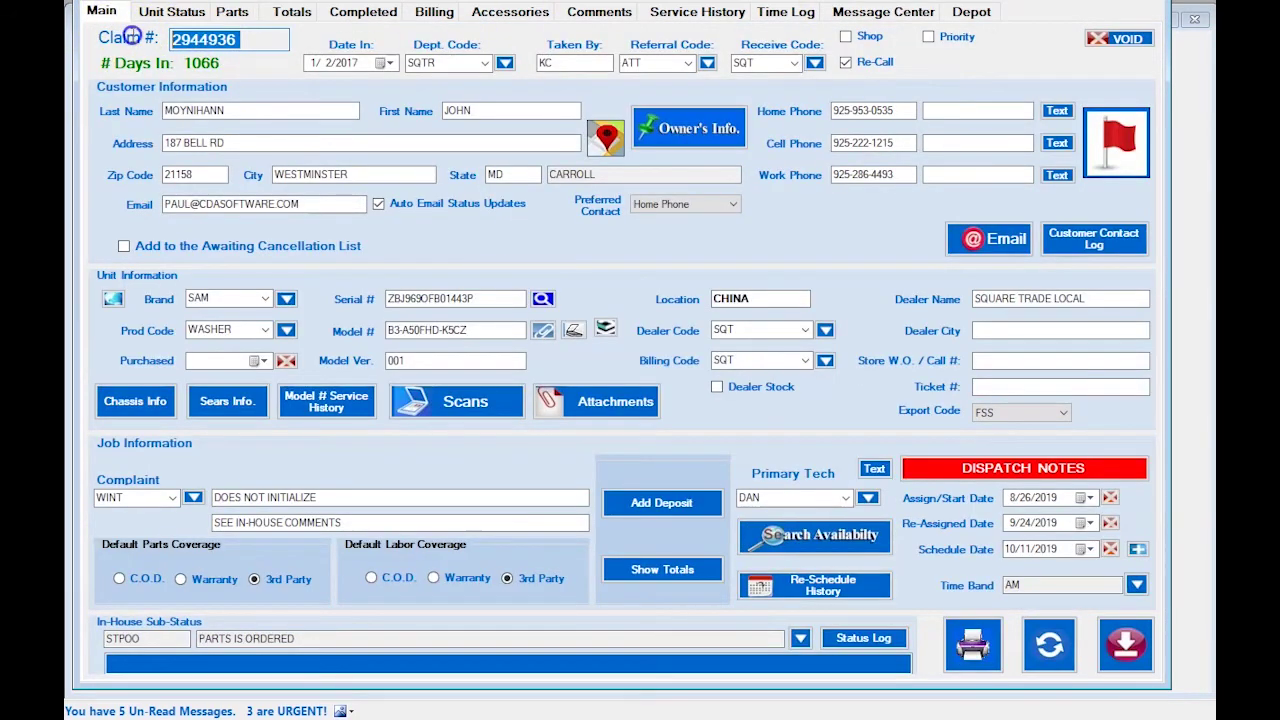
pyautogui.click(860, 12)
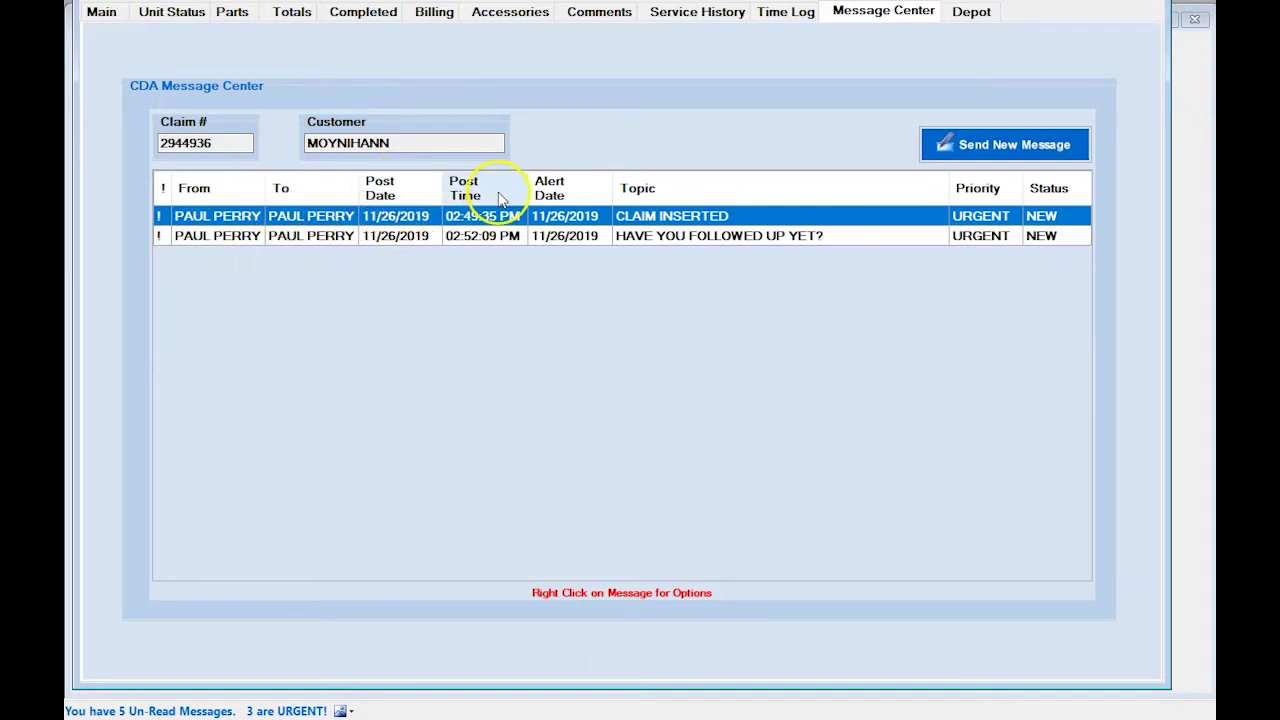
pyautogui.click(568, 198)
pyautogui.click(639, 190)
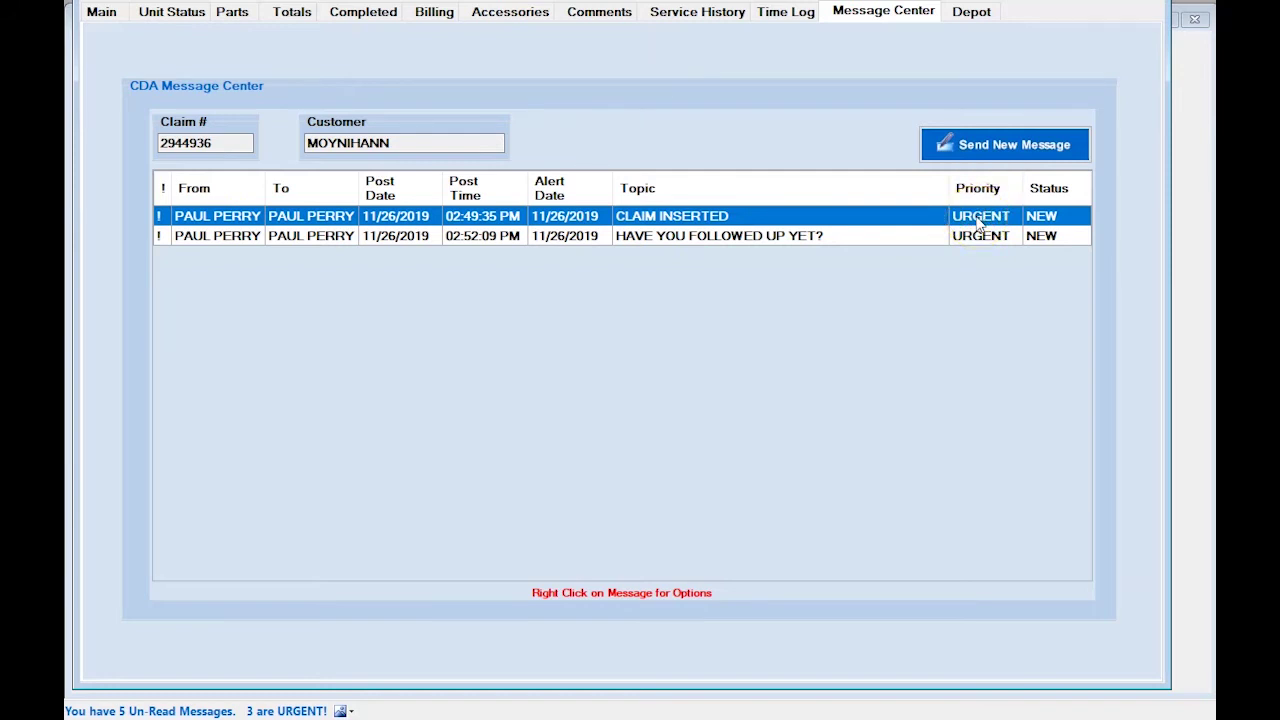
pyautogui.click(1052, 226)
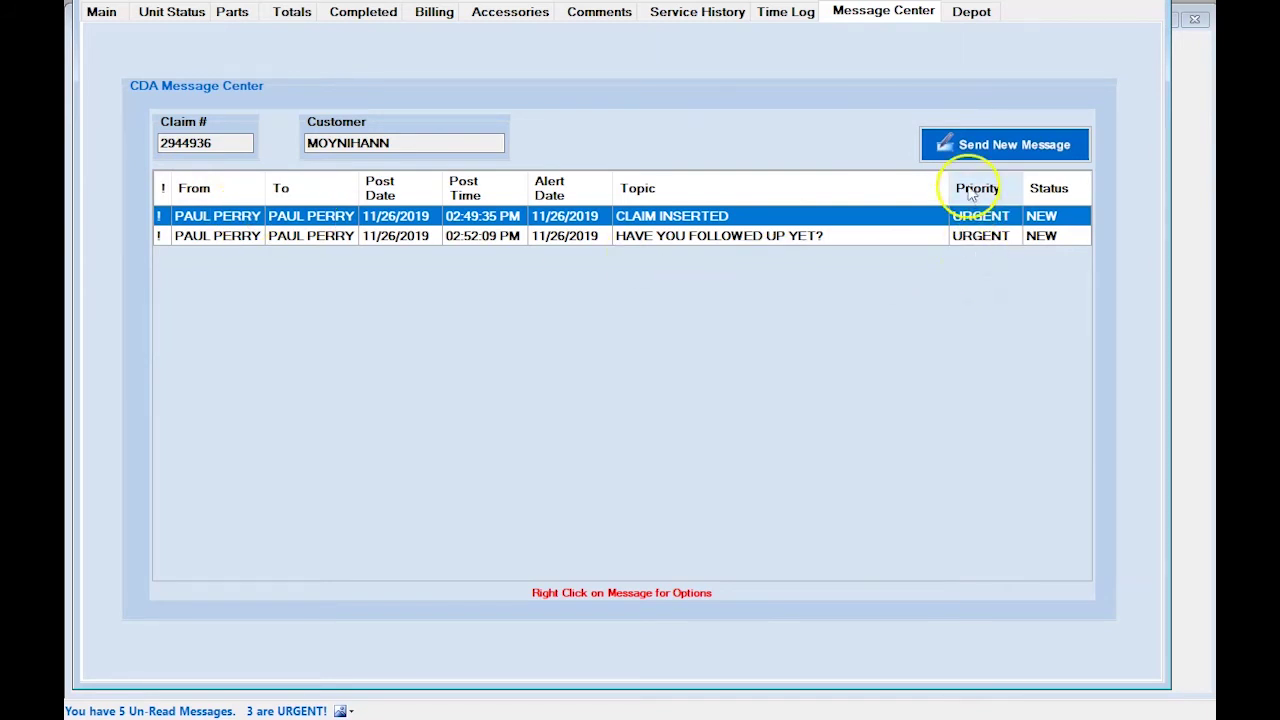
pyautogui.click(969, 148)
pyautogui.moveTo(919, 2); pyautogui.dragTo(490, 38)
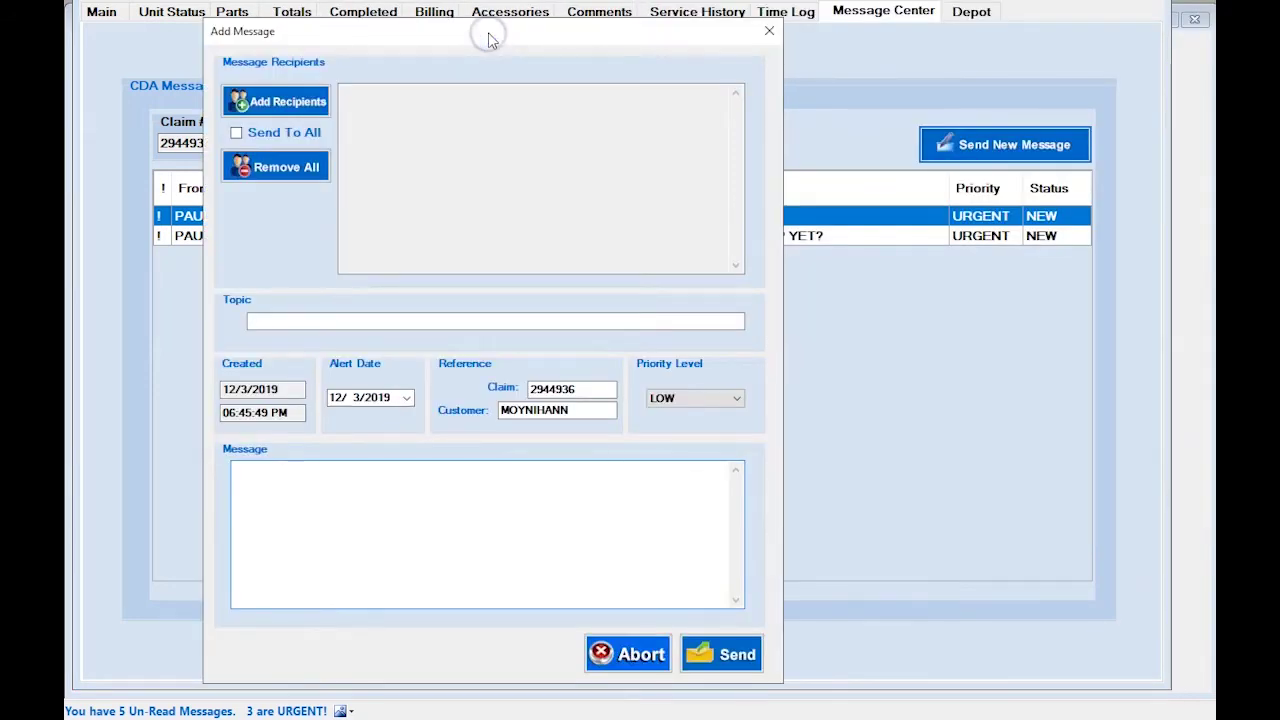
# Search the recipient list with 'P' and add the chosen person as the message's recipient
pyautogui.click(275, 100)
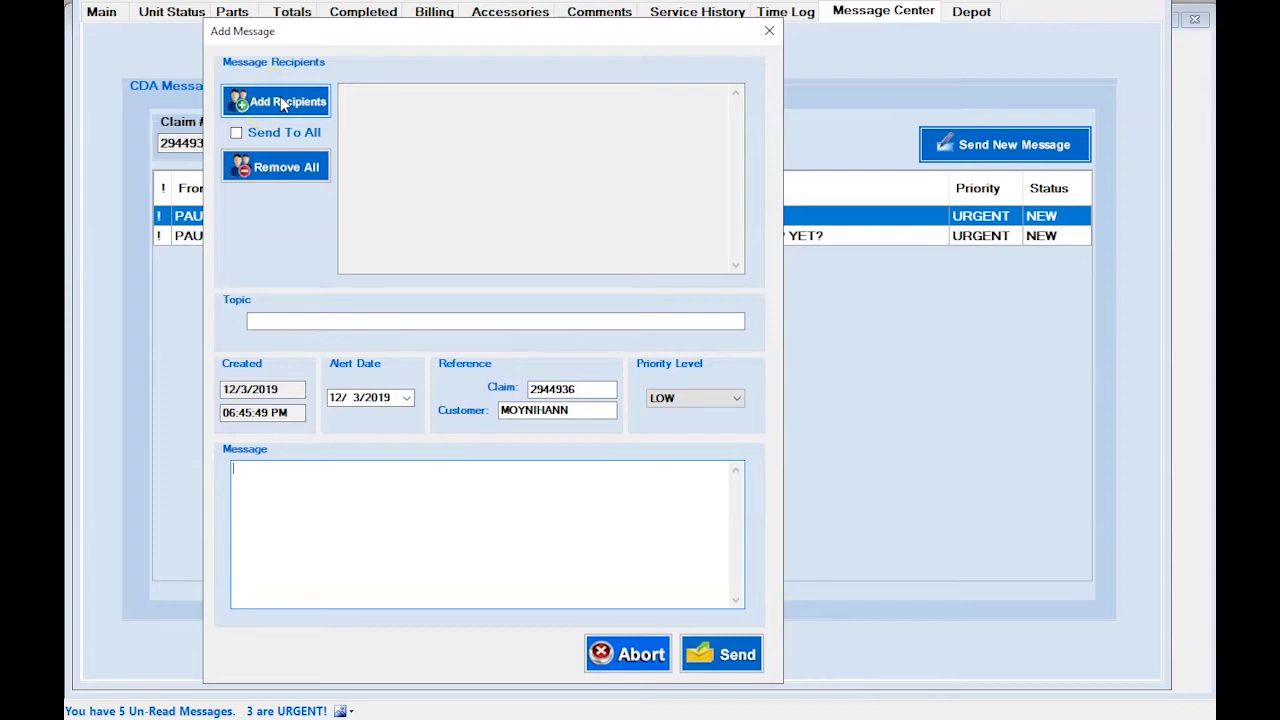
pyautogui.click(283, 103)
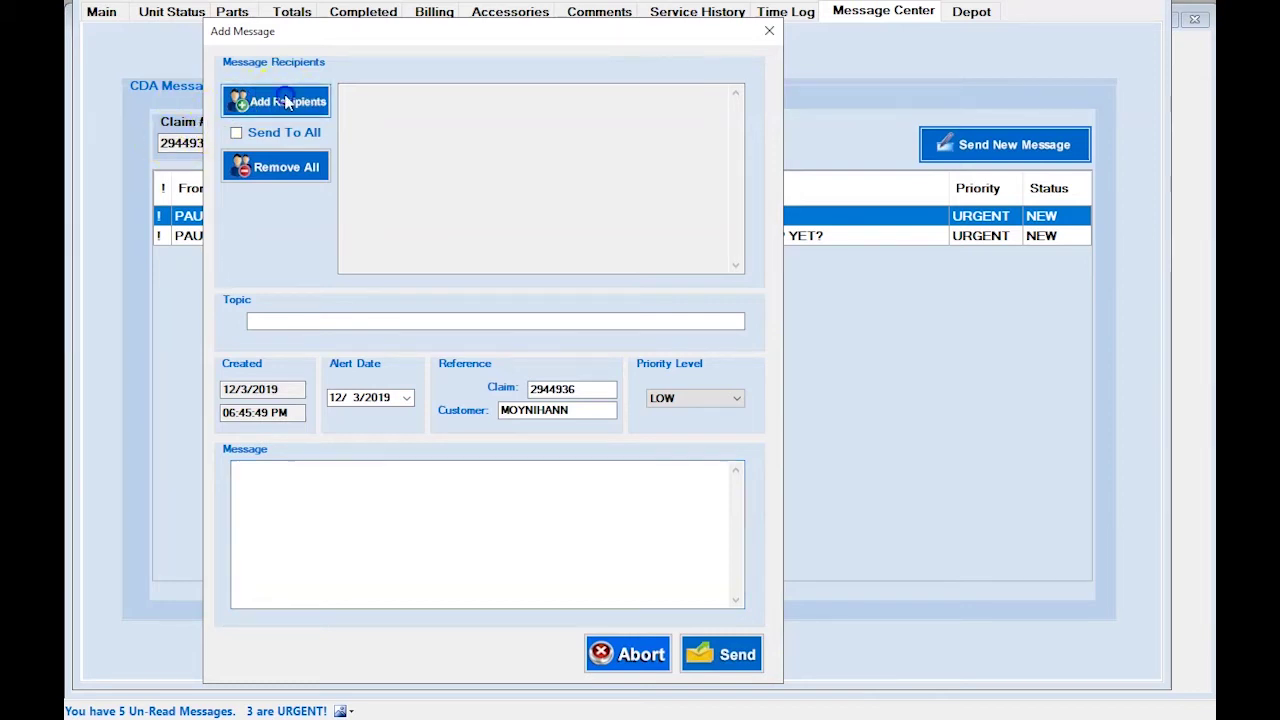
pyautogui.click(409, 134)
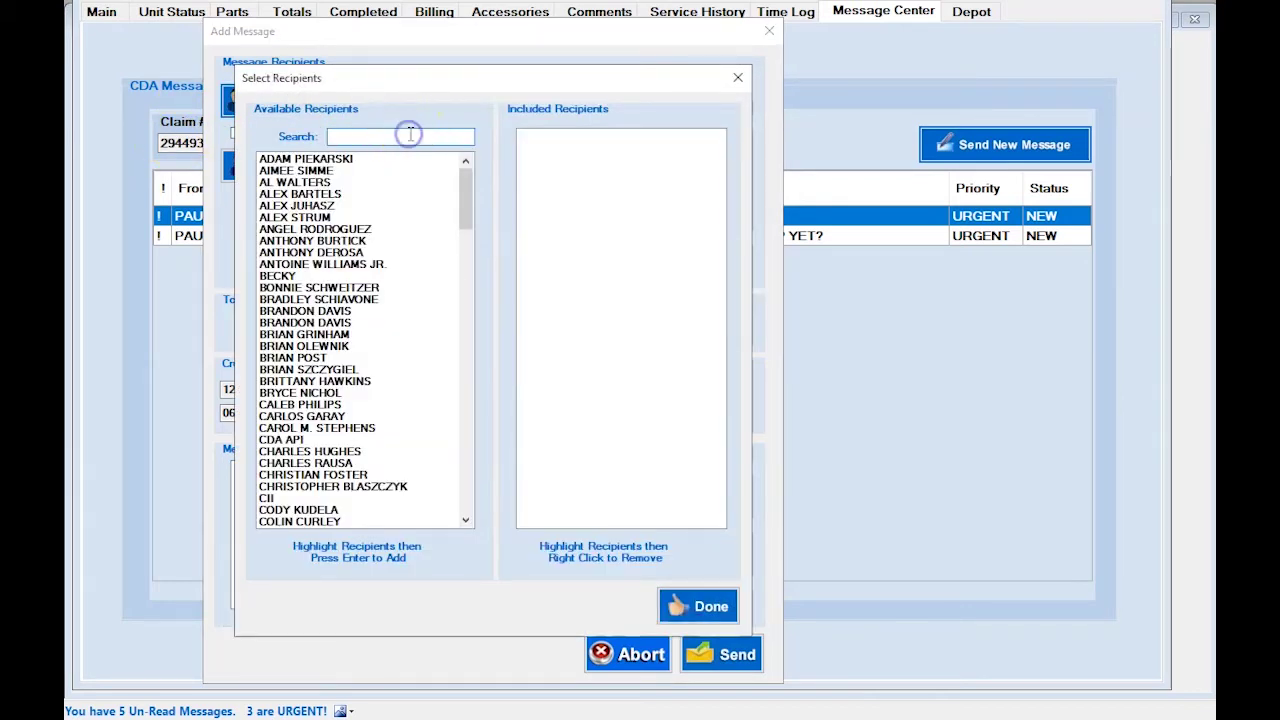
pyautogui.write('P')
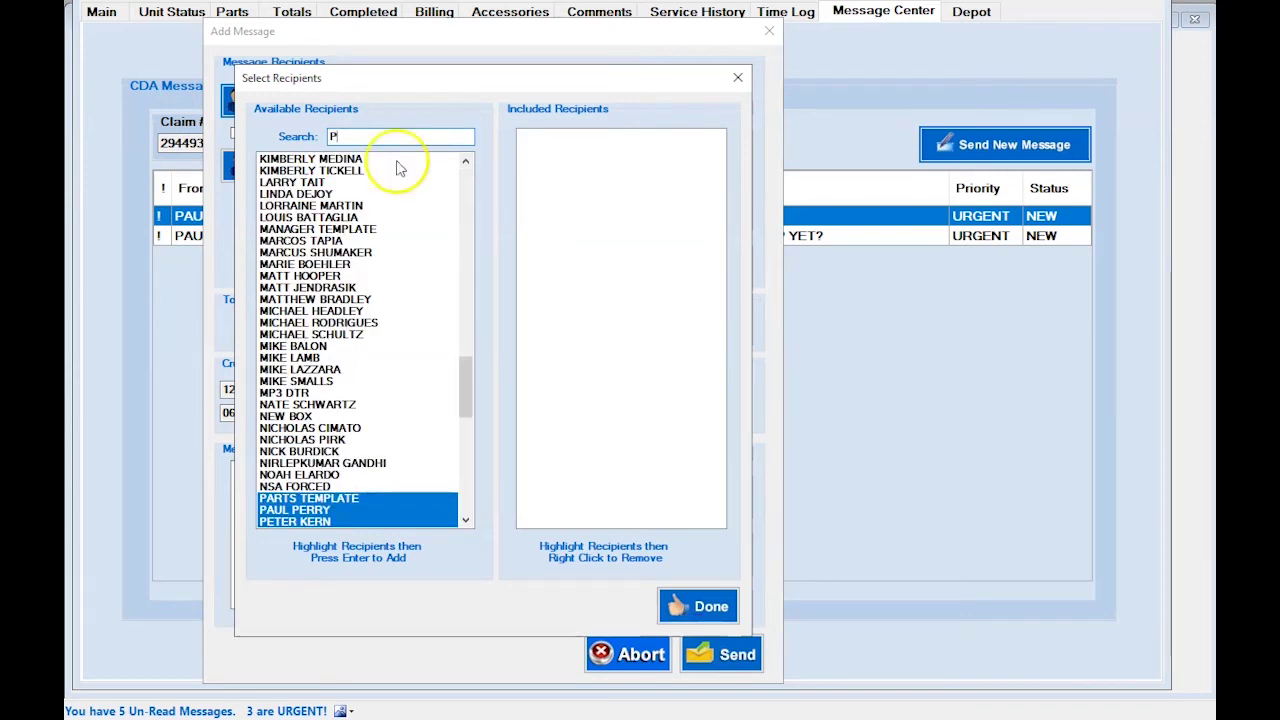
pyautogui.click(295, 521)
pyautogui.press('Return')
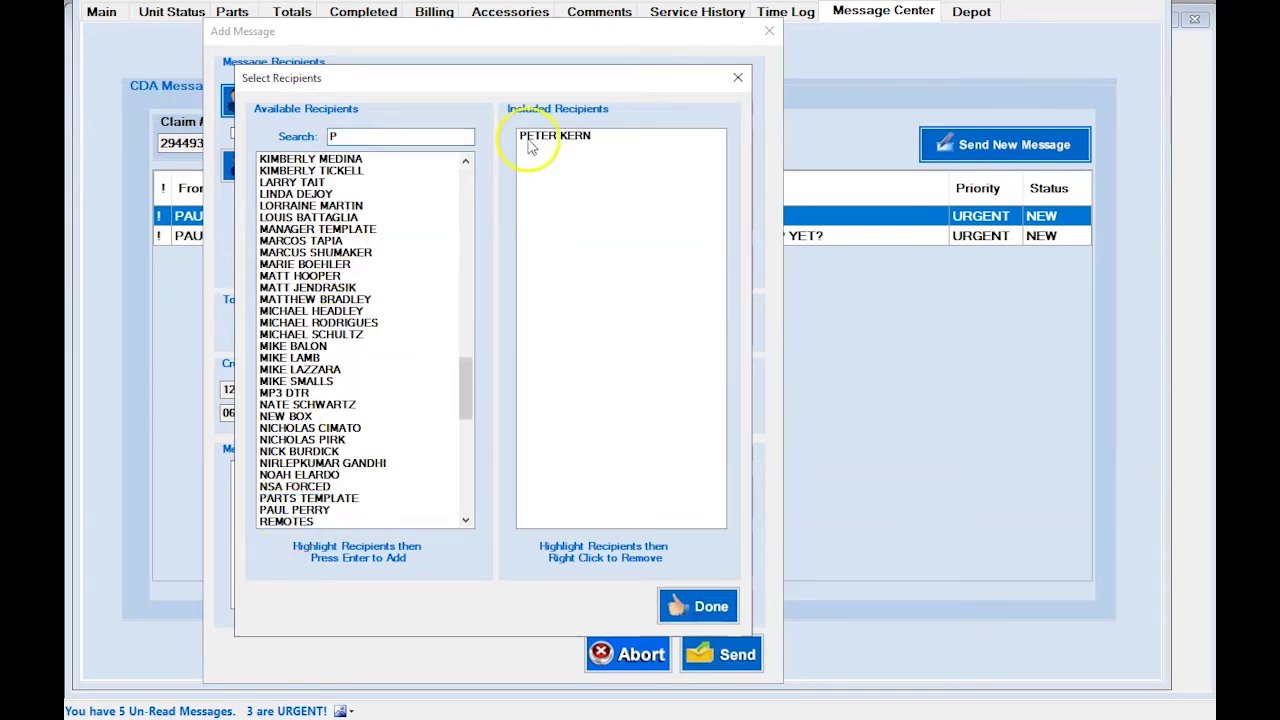
pyautogui.click(686, 606)
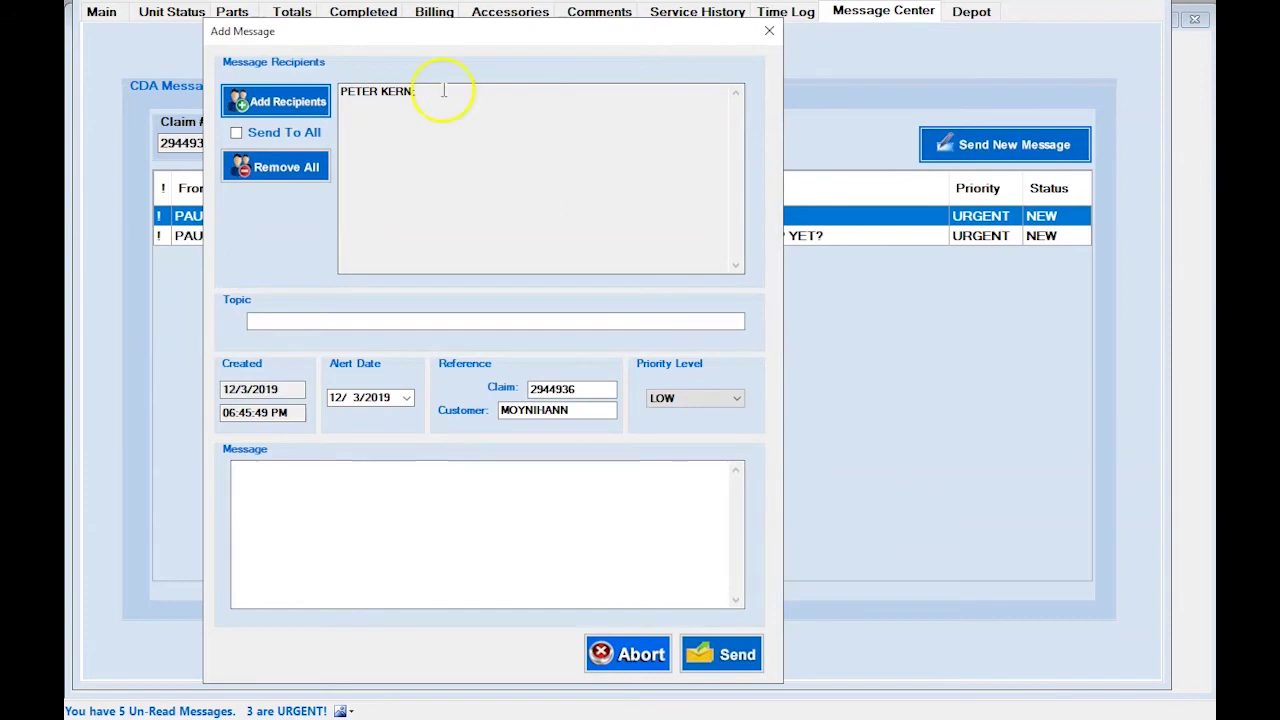
pyautogui.click(270, 142)
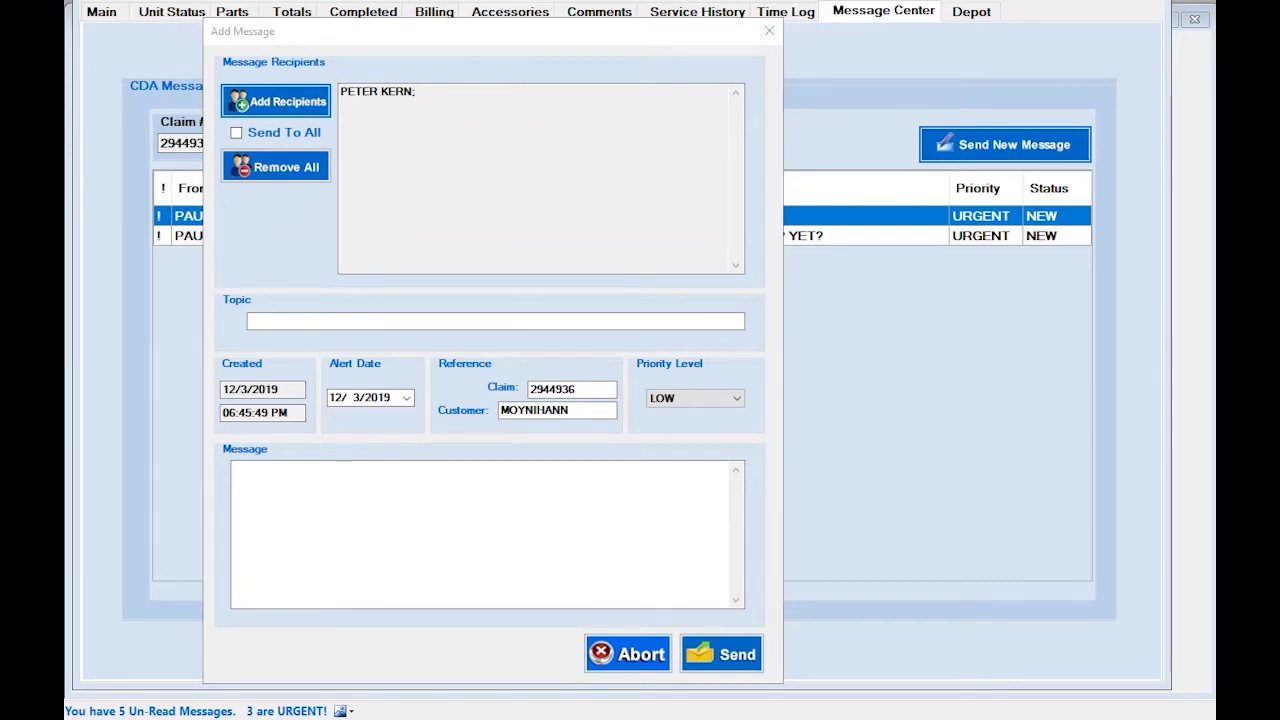
# Enter topic 'CX REFUSE TO MAKE CO-PAY.' and paste the co-pay refusal explanation as the body
pyautogui.click(357, 320)
pyautogui.write('CX REFUSE TO MAKE CO-PAY.')
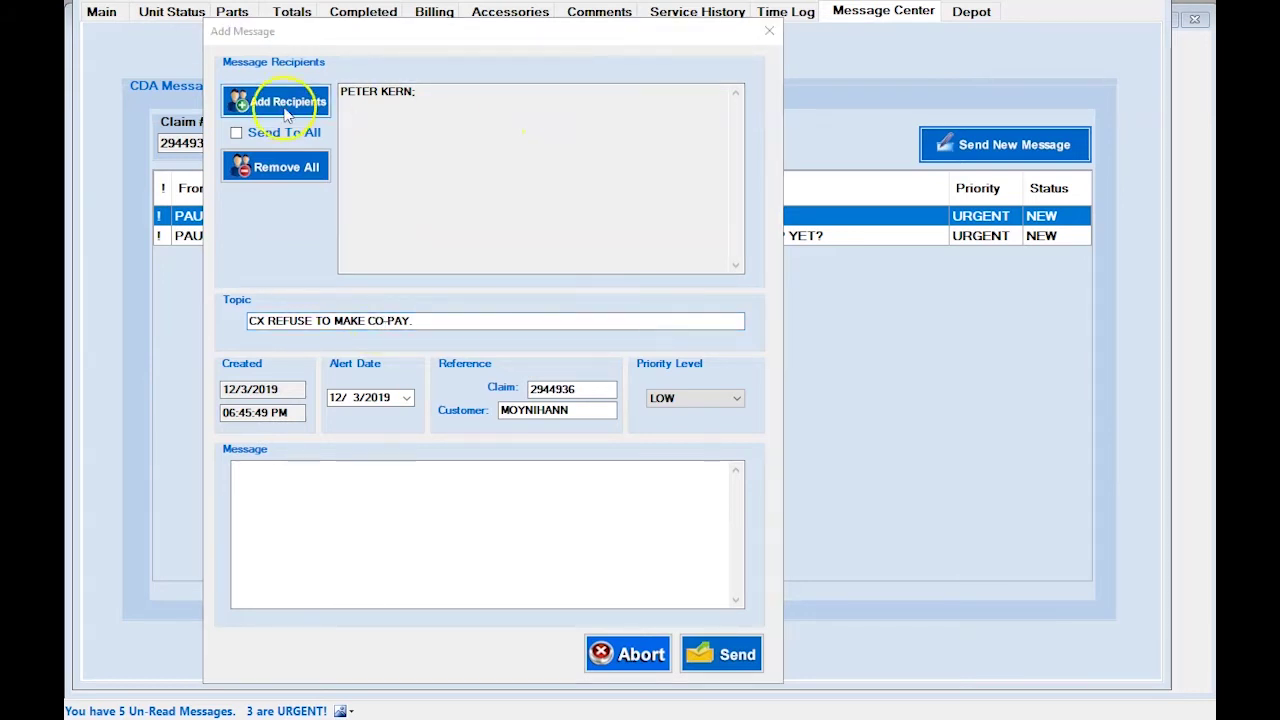
pyautogui.click(321, 481)
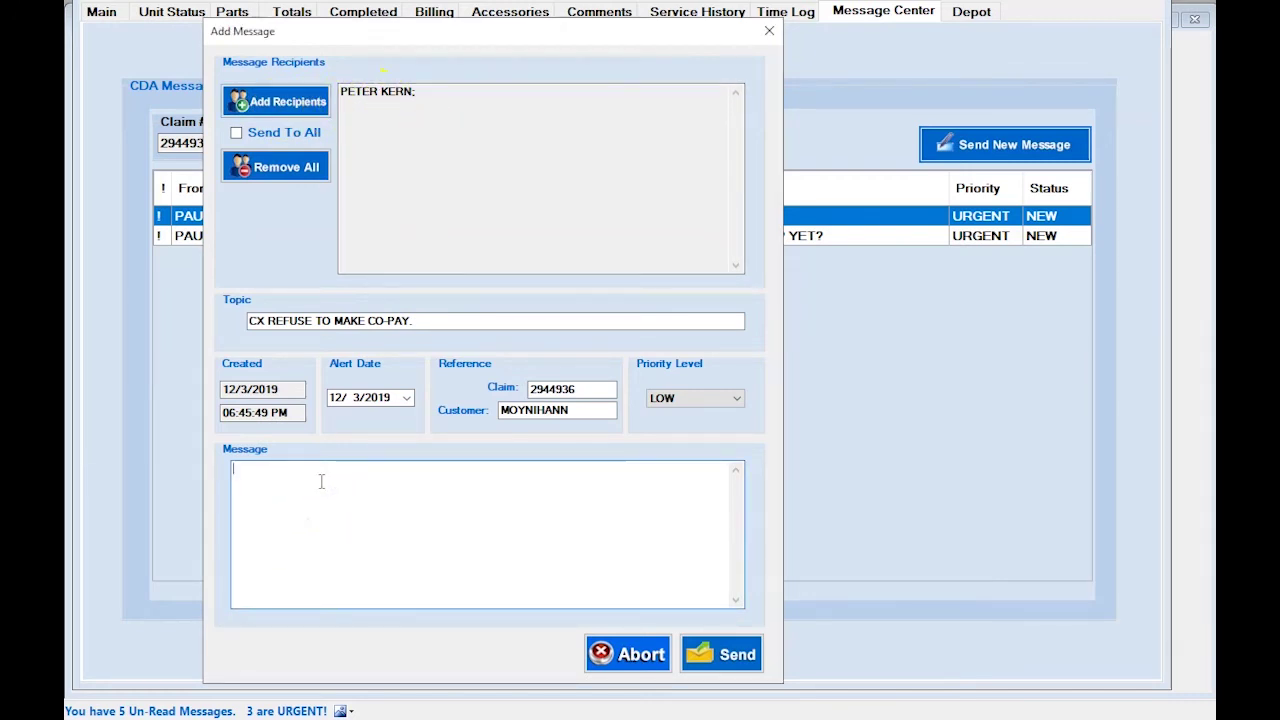
pyautogui.write('AS YOU CAN SEE FROM THE TEXT THREAD, CX IS VERY AGITATED AND ANNOYED THAT THEY NEED A CO-PAY.  I TOOK THIS OFF THE SCHEDULE FOR NOW, UNTIL WE CAN SPEAK WITH OUR RSM RANDY.')
pyautogui.click(242, 482)
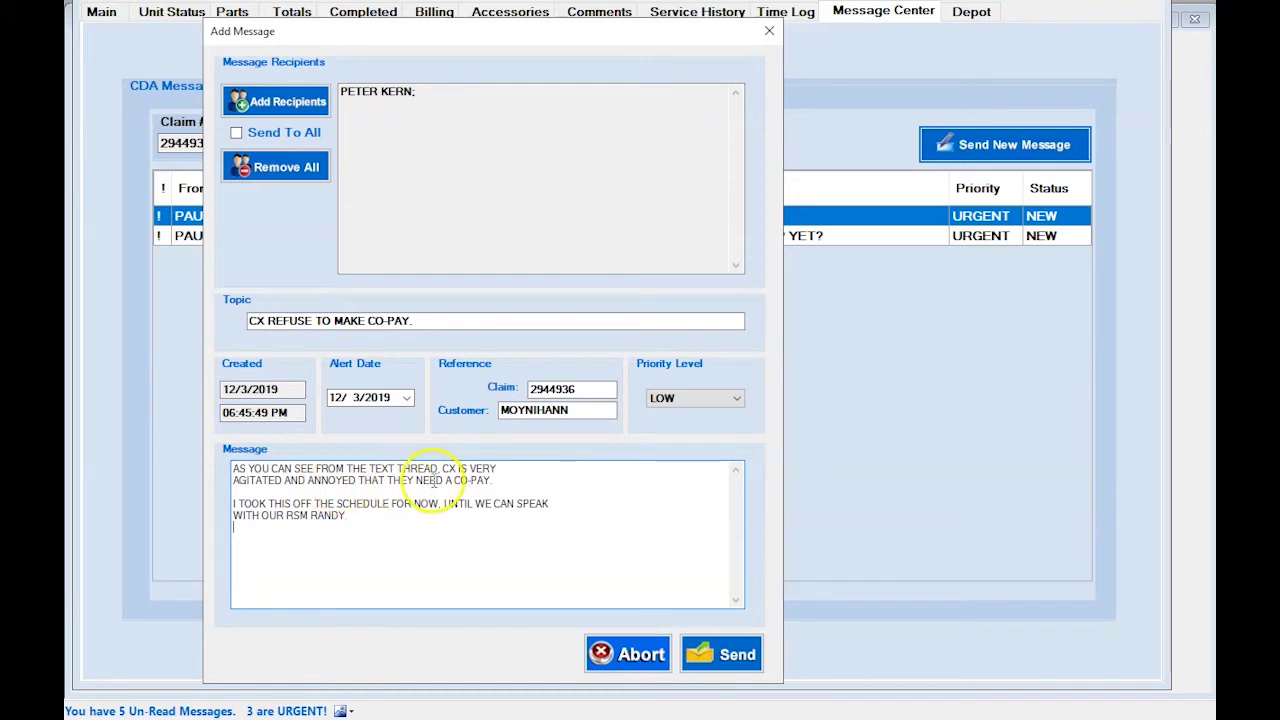
pyautogui.click(509, 482)
pyautogui.write("TOLD CX, WE'D TEXT BACK BY FRIDAY.")
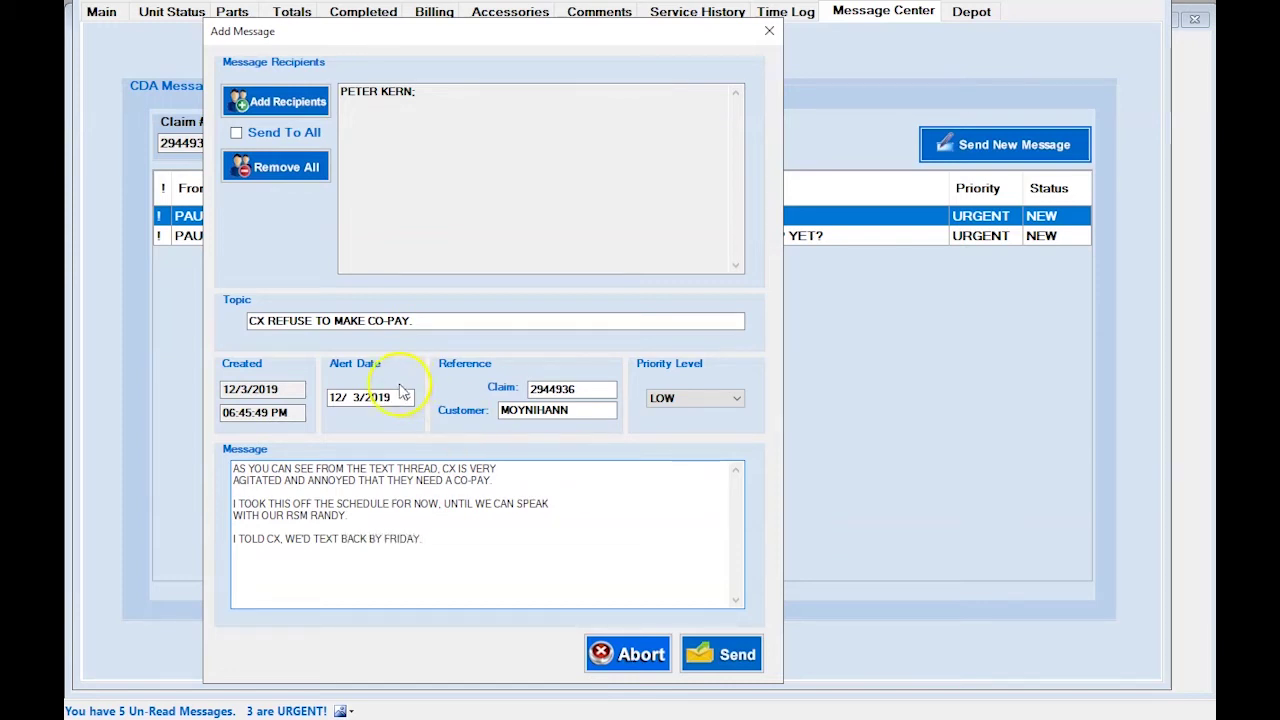
# Set the message's alert date to 12/6/2019
pyautogui.click(407, 398)
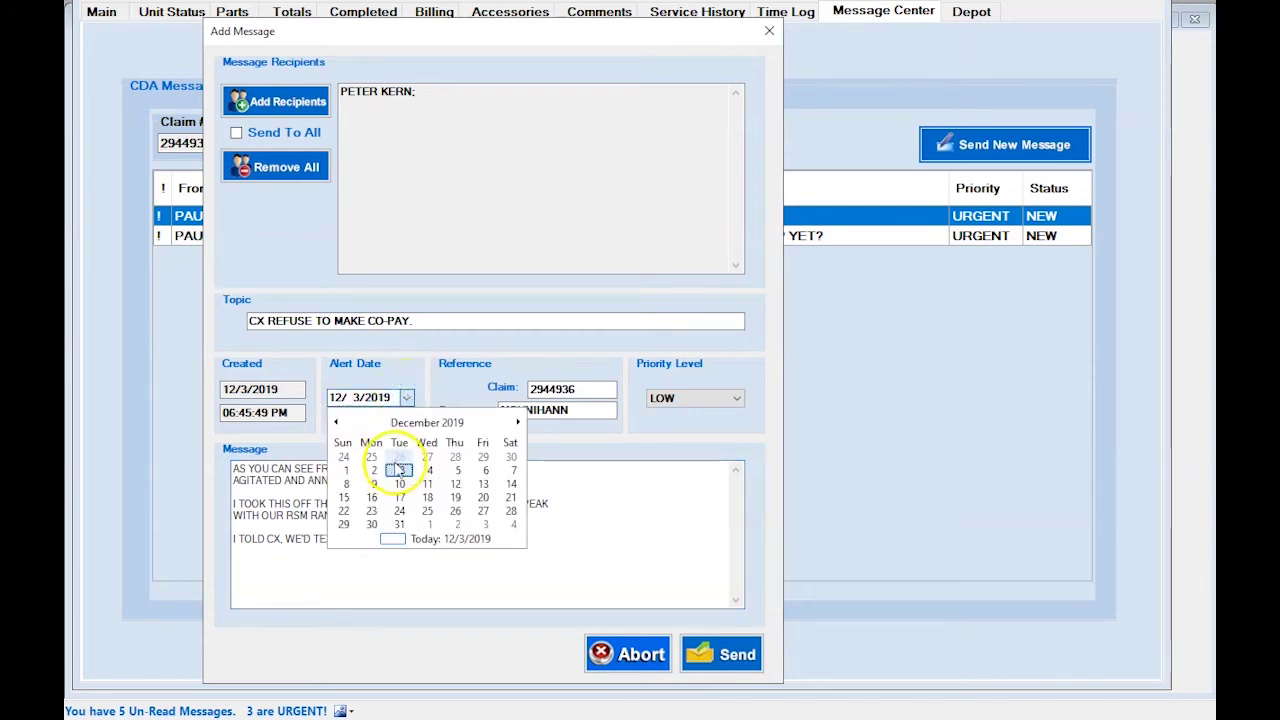
pyautogui.click(486, 472)
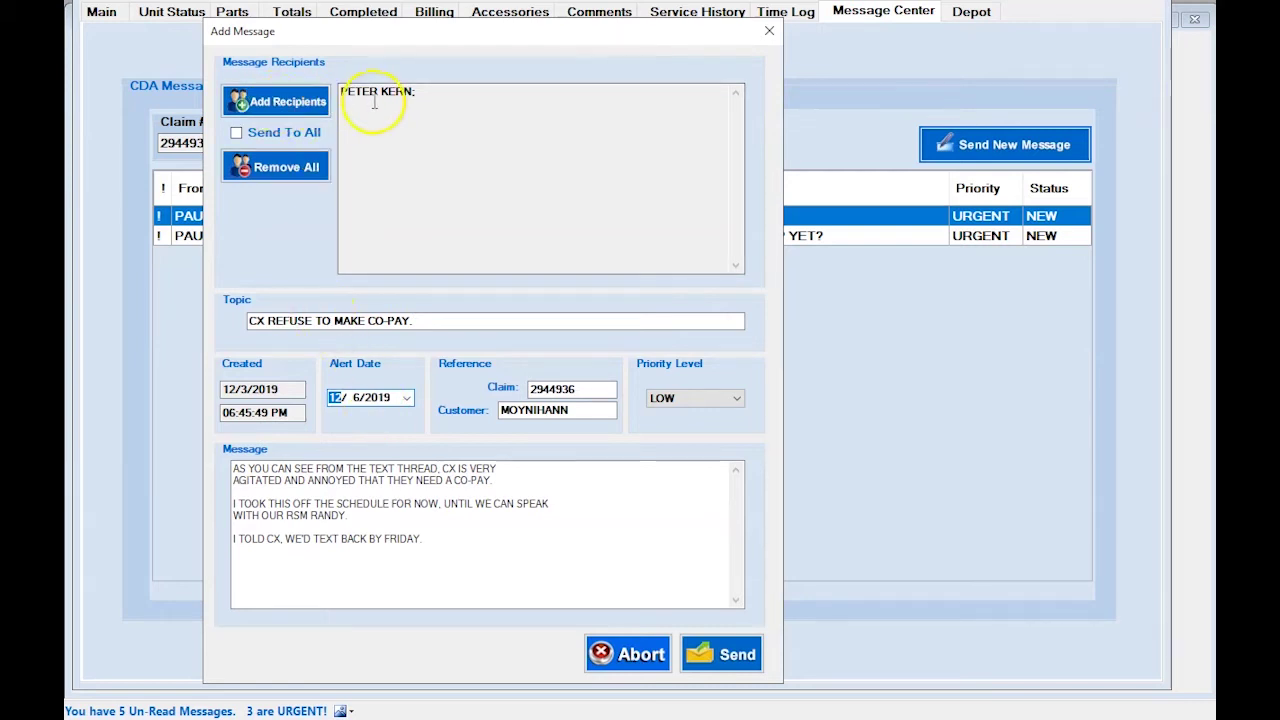
pyautogui.moveTo(428, 320); pyautogui.dragTo(246, 314)
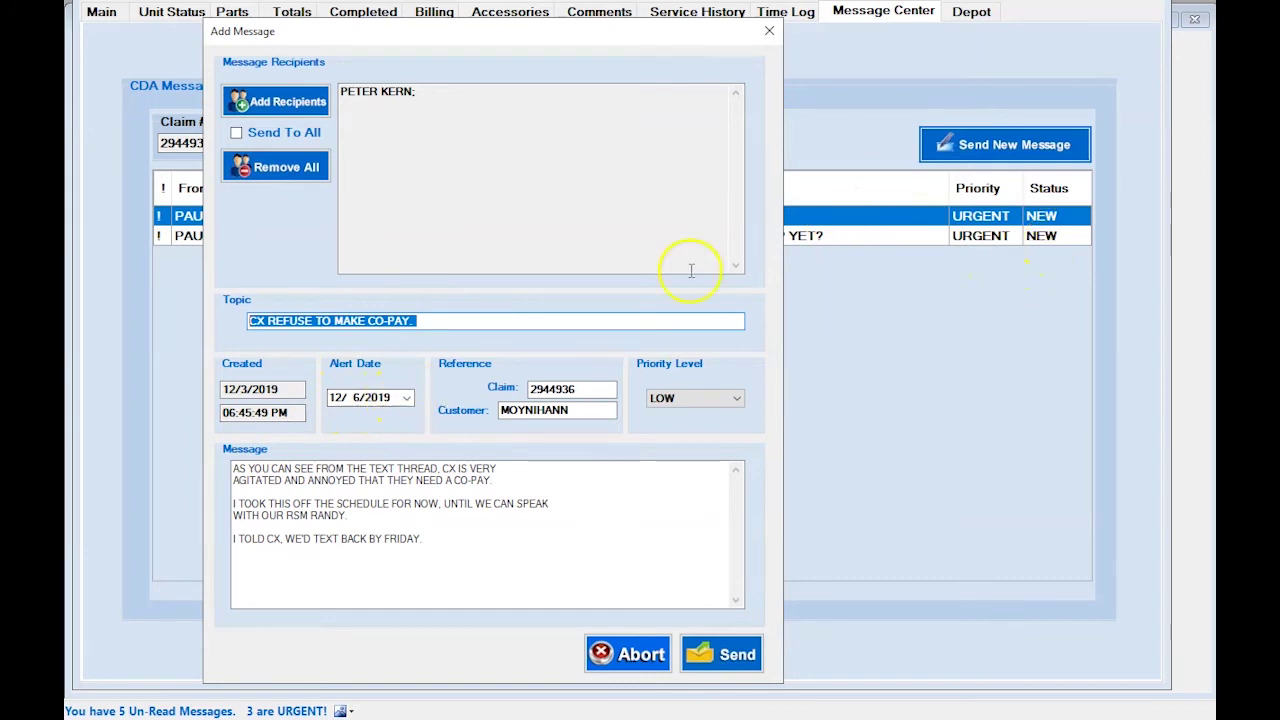
pyautogui.click(383, 397)
pyautogui.press('Down')
pyautogui.press('Up')
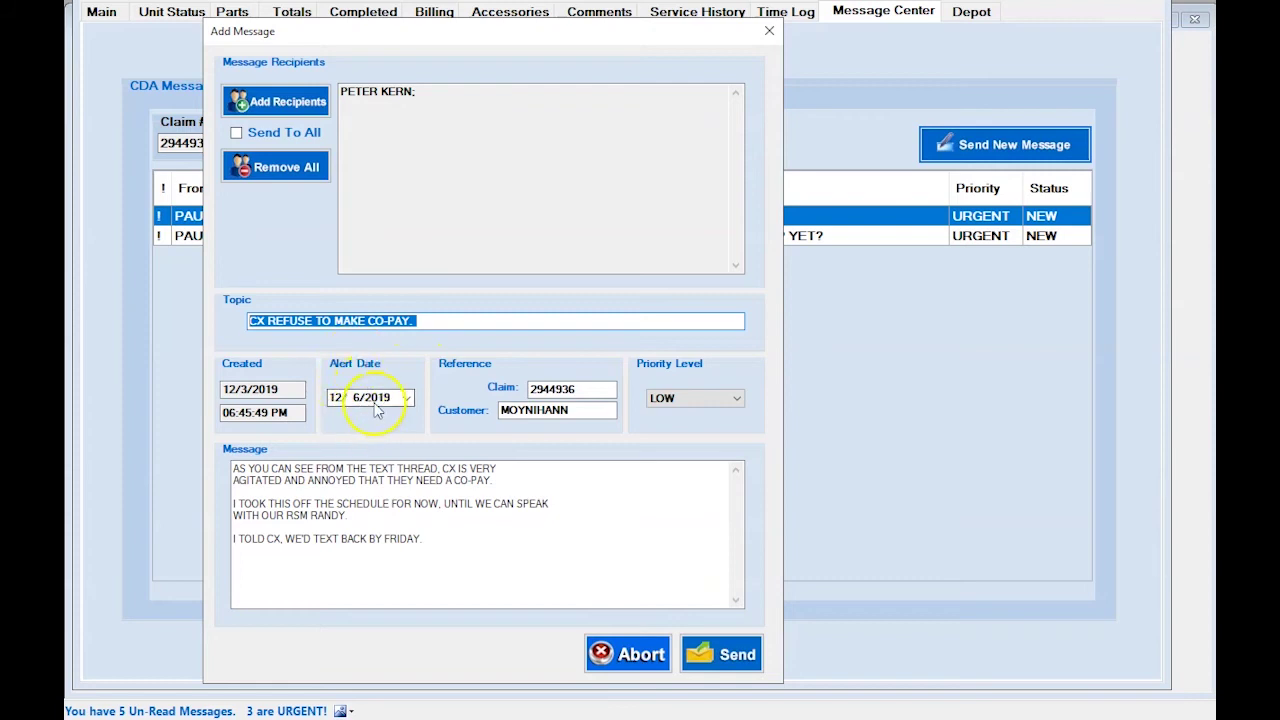
# Check the message body, claim reference and recipient entries before sending
pyautogui.moveTo(429, 541); pyautogui.dragTo(229, 466)
pyautogui.click(459, 547)
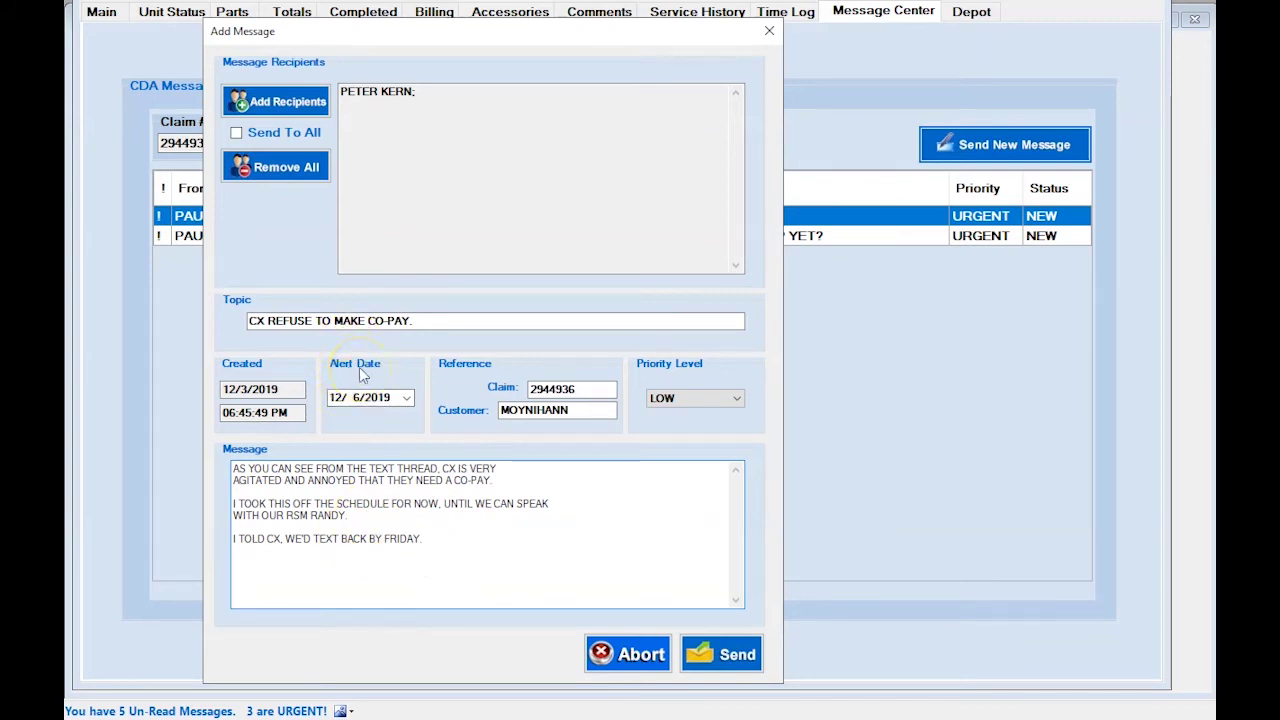
pyautogui.click(461, 371)
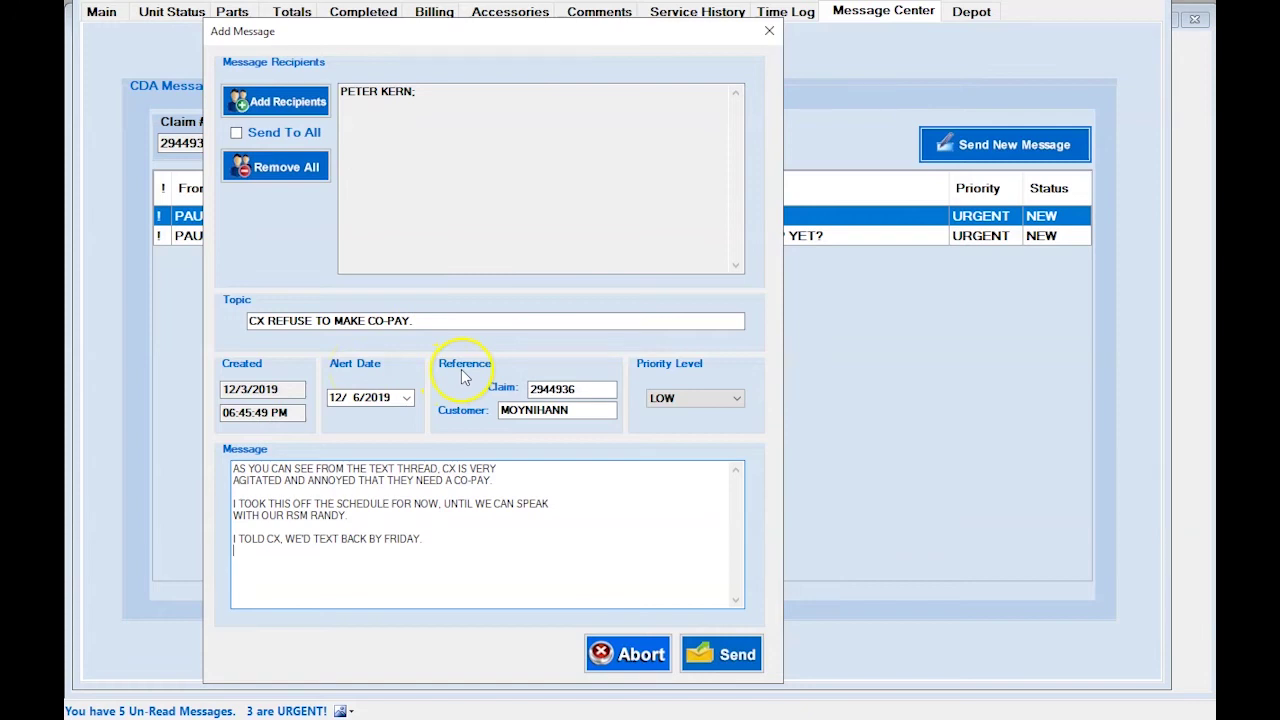
pyautogui.moveTo(592, 389); pyautogui.dragTo(523, 391)
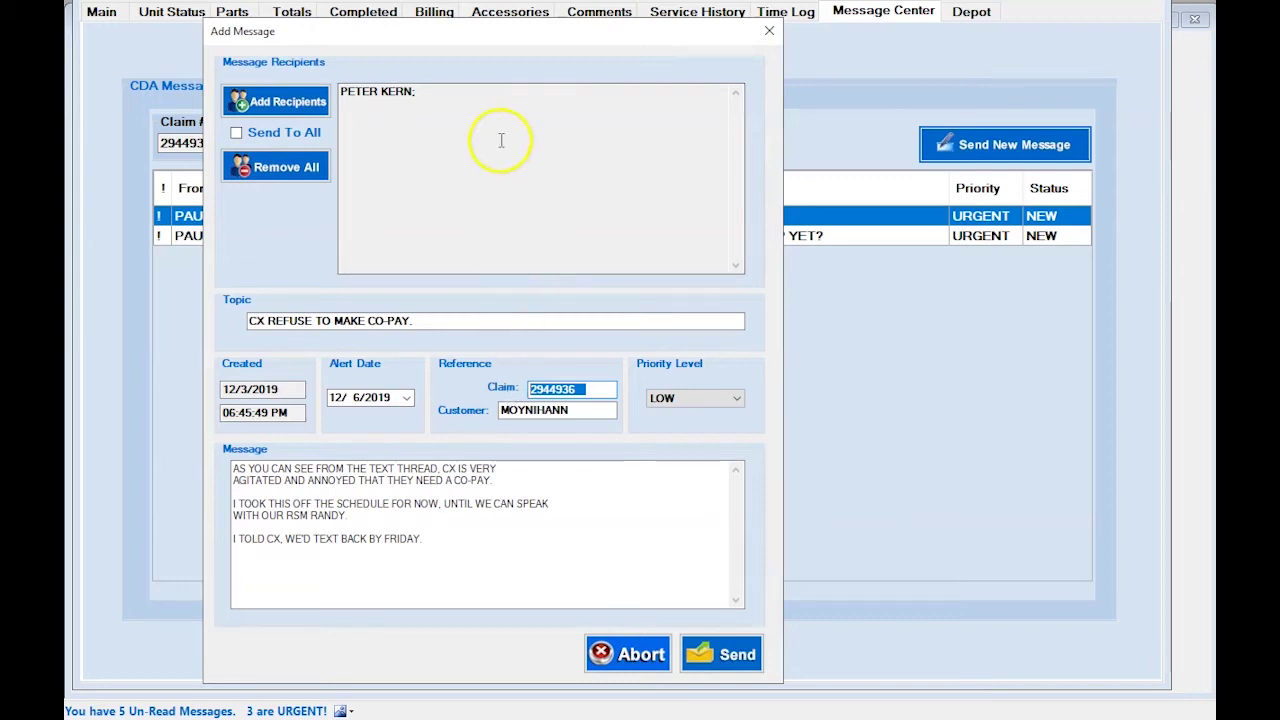
pyautogui.moveTo(420, 91); pyautogui.dragTo(320, 93)
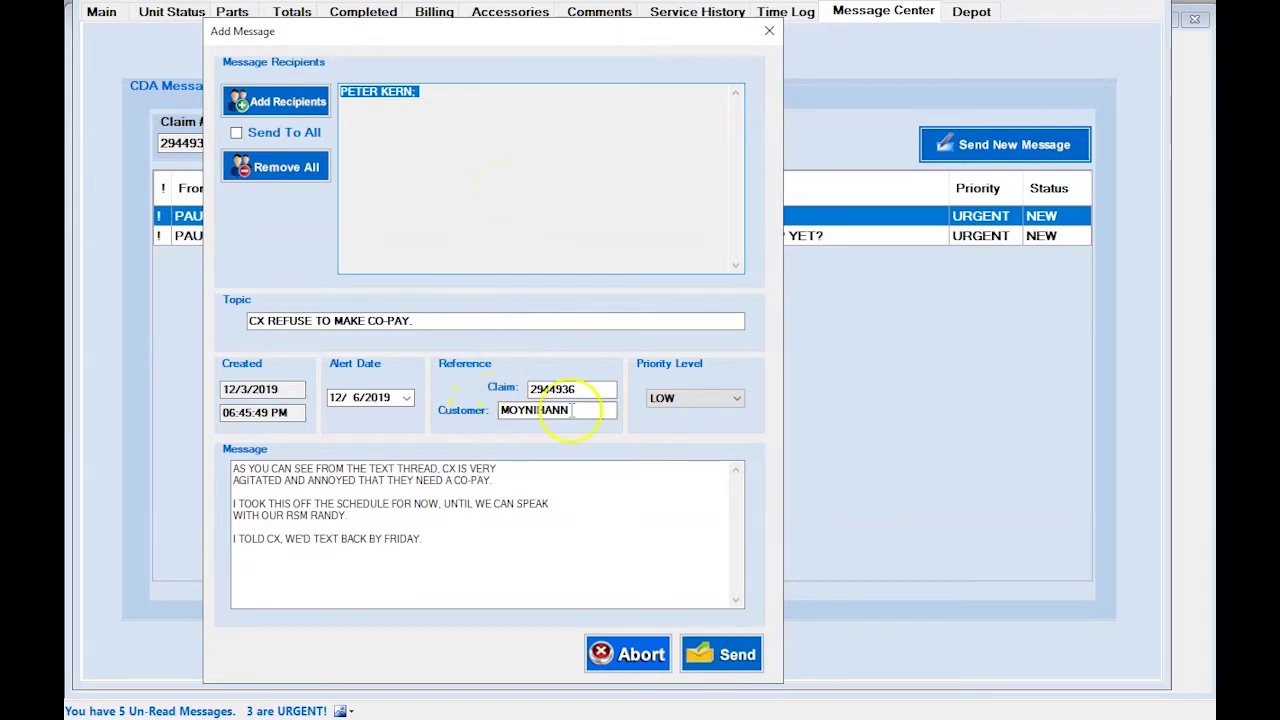
# Change the priority level to URGENT and send the message
pyautogui.click(690, 400)
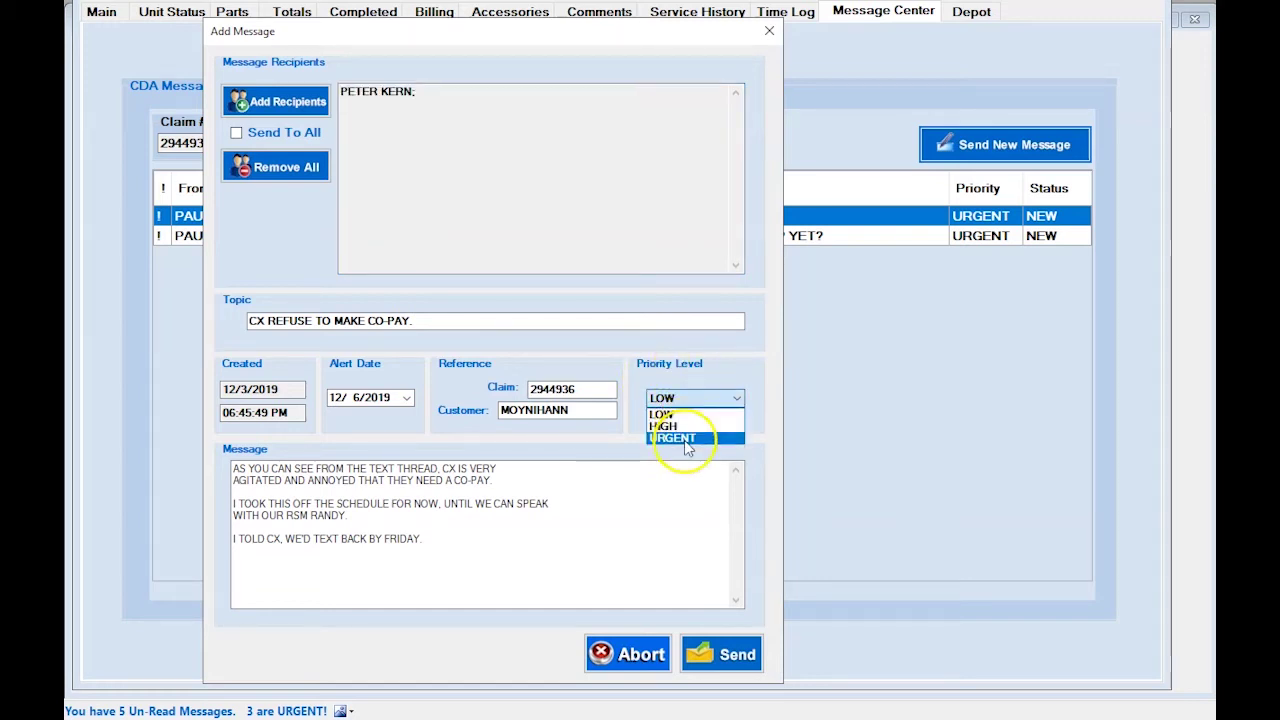
pyautogui.click(681, 438)
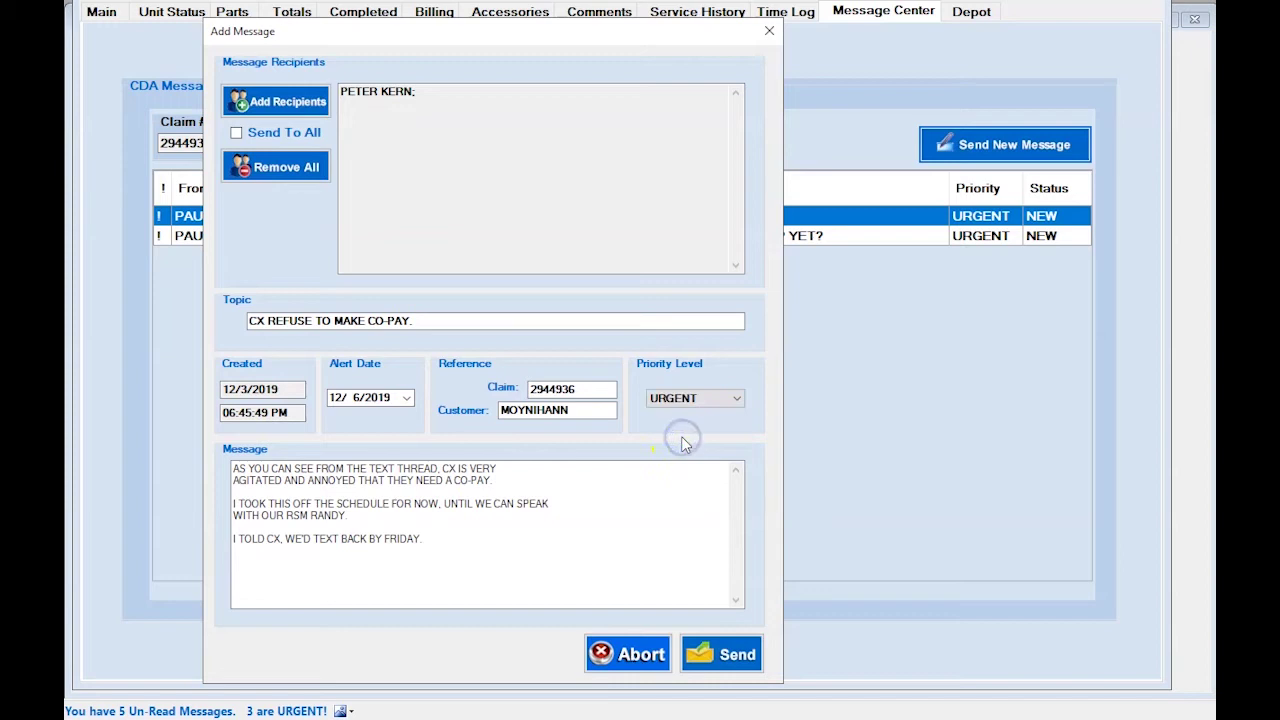
pyautogui.click(715, 655)
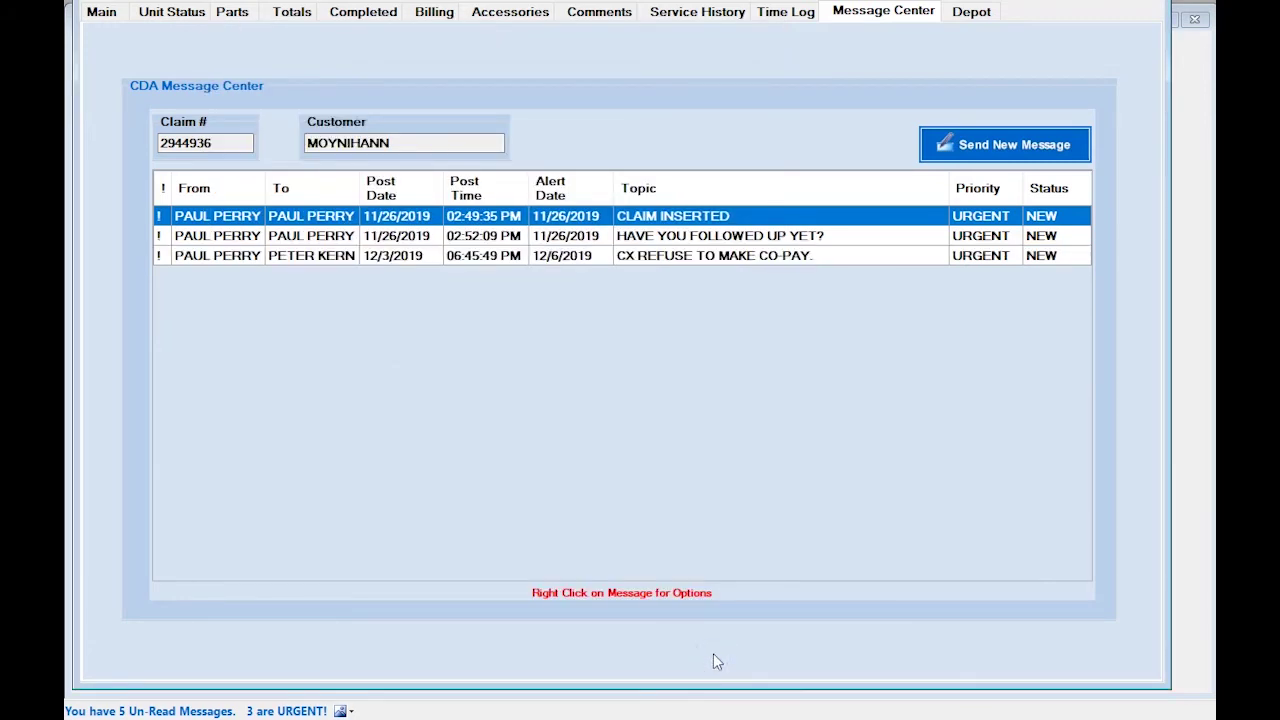